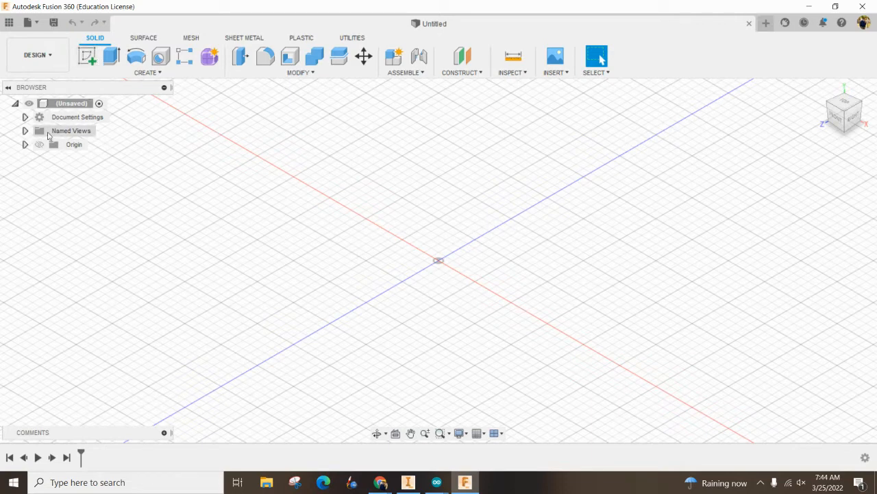
# Change the document's active units from millimetres to inches.
pyautogui.click(25, 117)
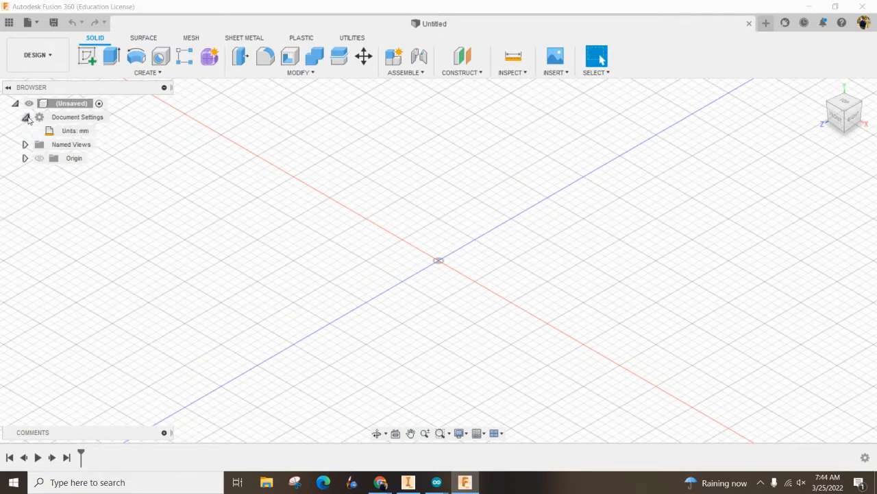
pyautogui.click(103, 131)
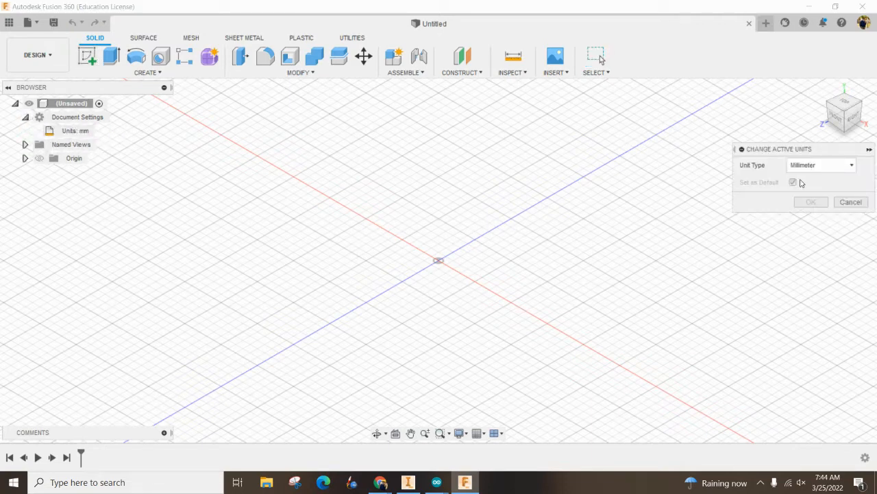
pyautogui.click(816, 165)
pyautogui.click(807, 218)
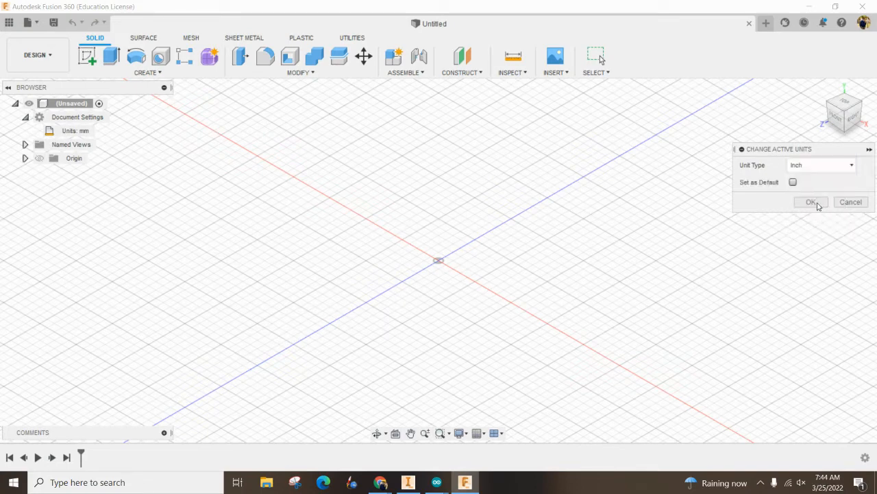
pyautogui.click(811, 202)
# Sketch a 0.308 by 0.308 in square on the horizontal ground plane with one corner at the origin, and finish the sketch.
pyautogui.click(92, 58)
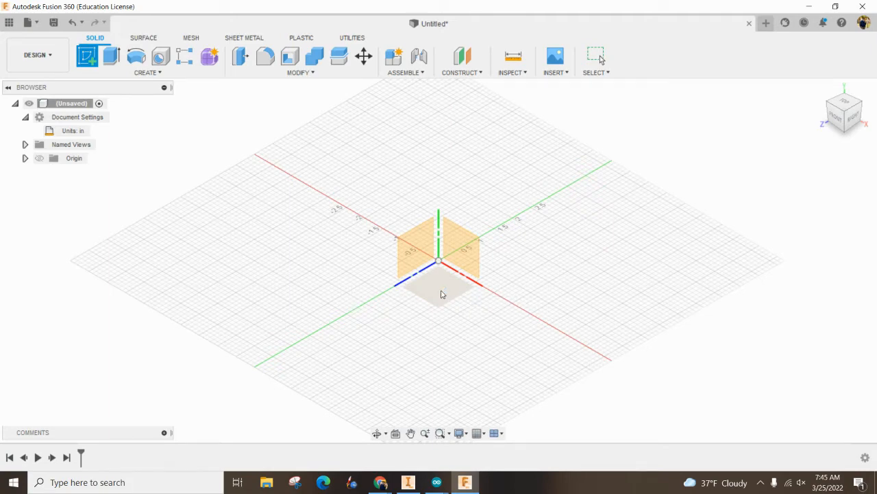
pyautogui.click(445, 293)
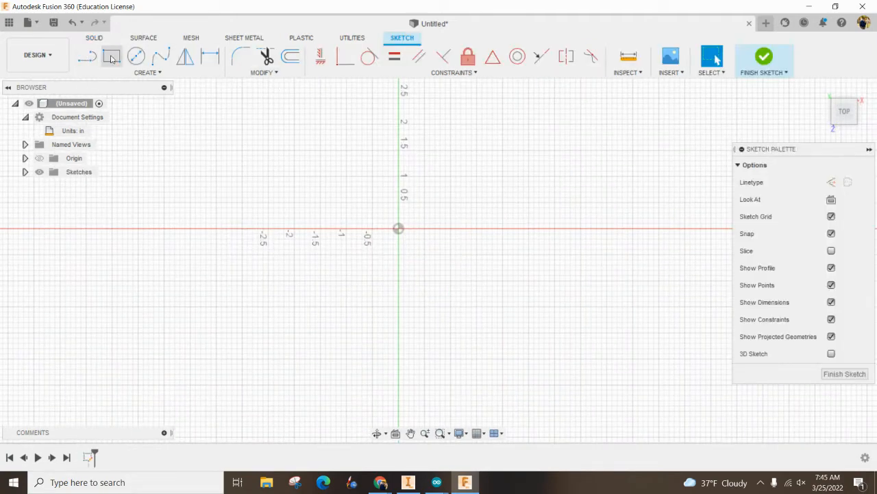
pyautogui.click(113, 57)
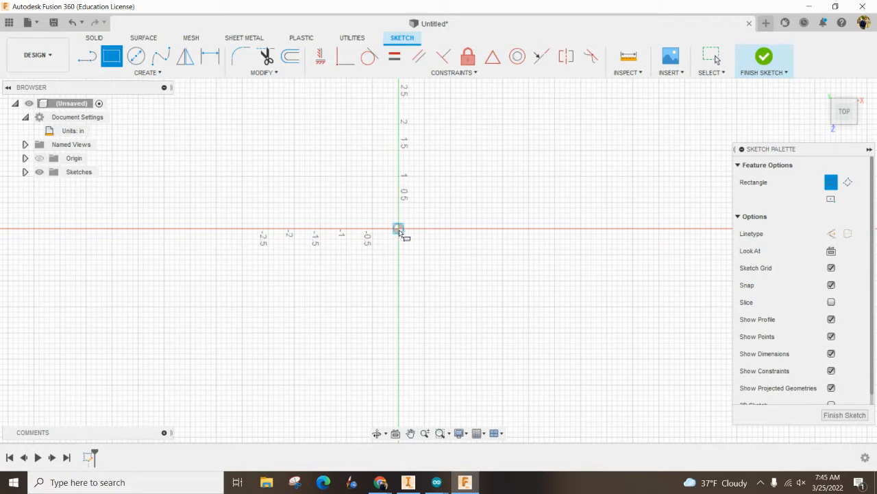
pyautogui.click(412, 226)
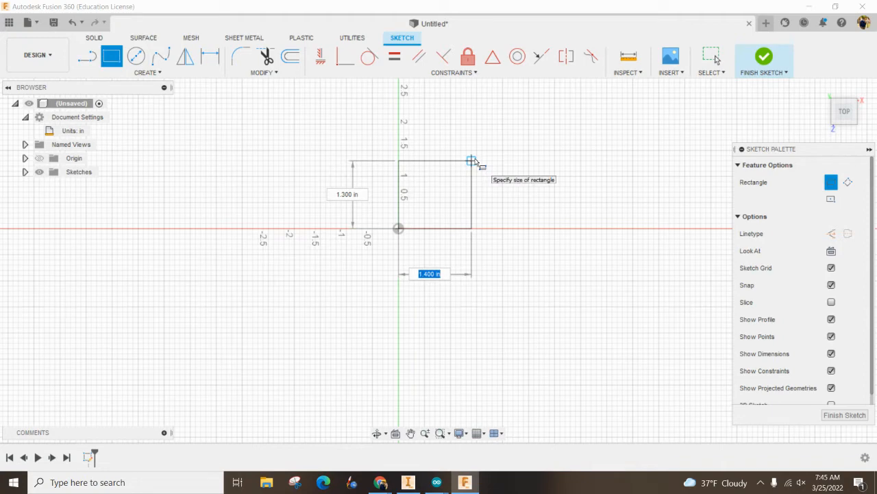
pyautogui.press('BackSpace')
pyautogui.write('.308')
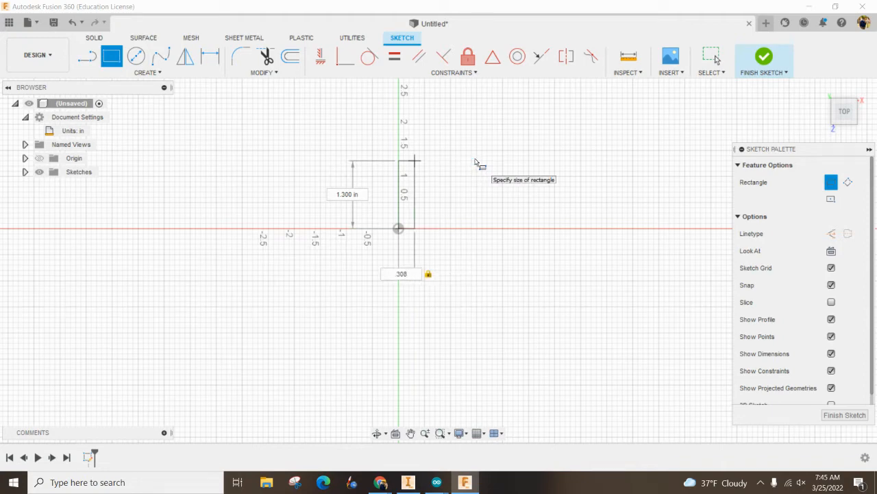
pyautogui.press('Tab')
pyautogui.press('BackSpace')
pyautogui.press('Return')
pyautogui.scroll(5, 399, 233)
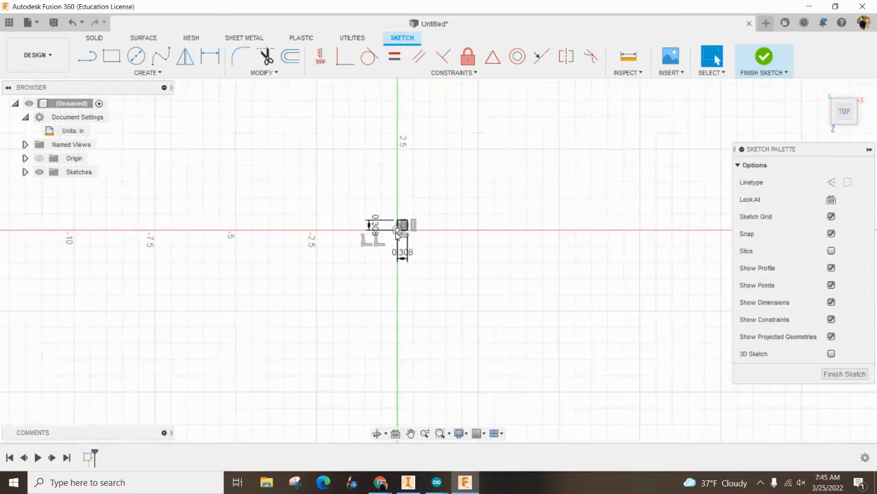
pyautogui.scroll(1, 398, 235)
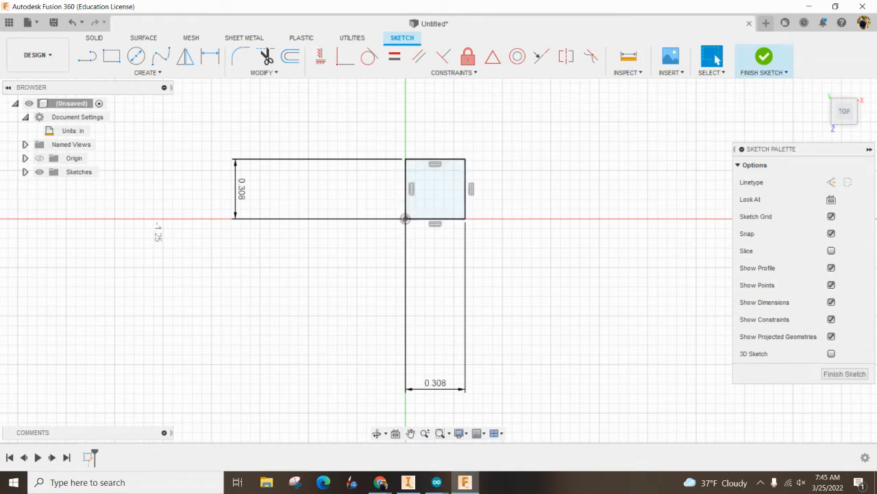
pyautogui.click(764, 58)
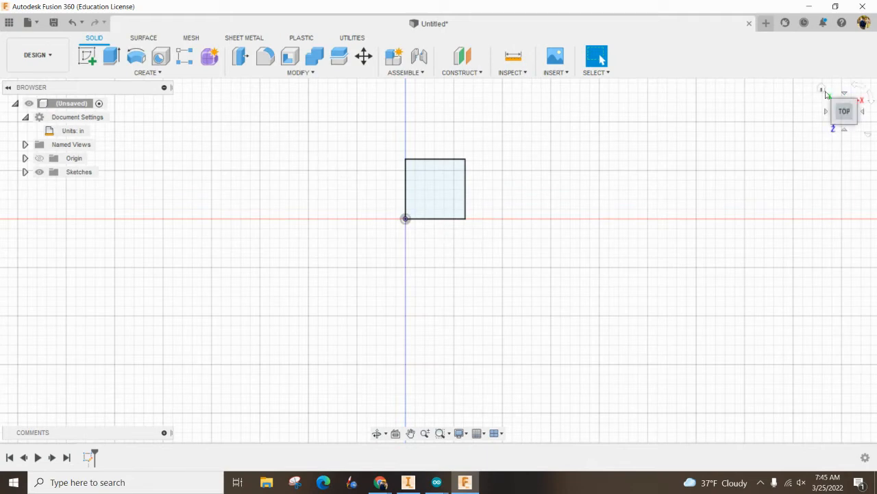
# Extrude the square profile upward 0.375 in as a new body.
pyautogui.click(821, 88)
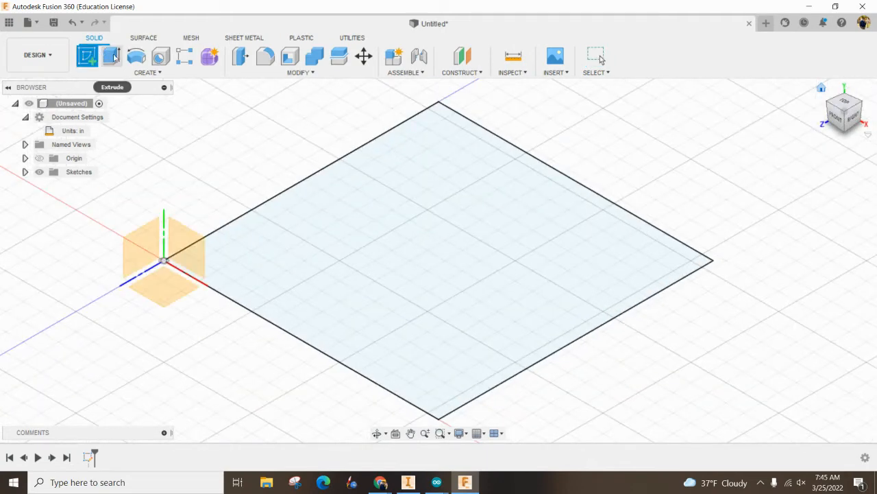
pyautogui.click(113, 58)
pyautogui.moveTo(438, 252); pyautogui.dragTo(439, 220)
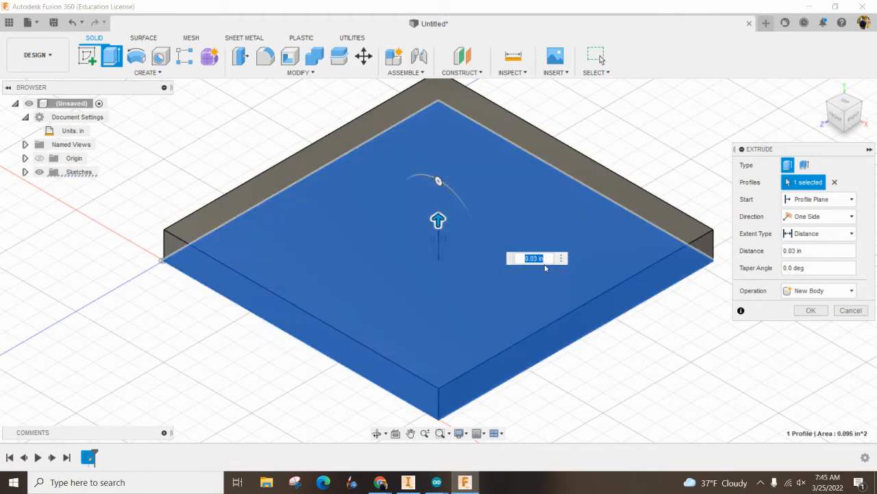
pyautogui.write('375')
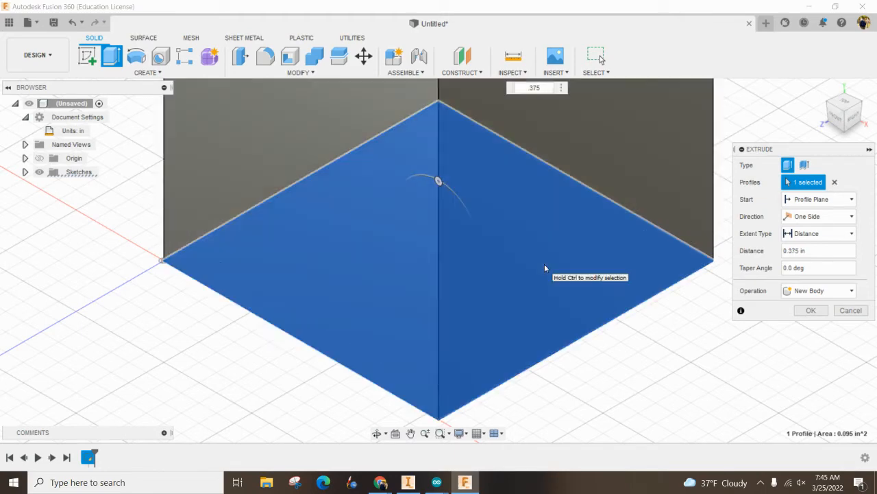
pyautogui.press('Return')
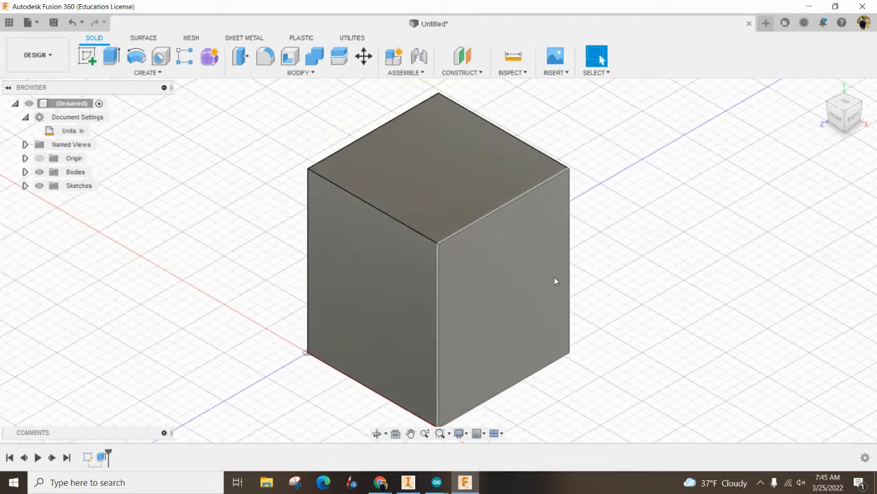
# Start a sketch on the block's top face and draw a circle about 0.185 in in diameter at the face's centre.
pyautogui.click(87, 56)
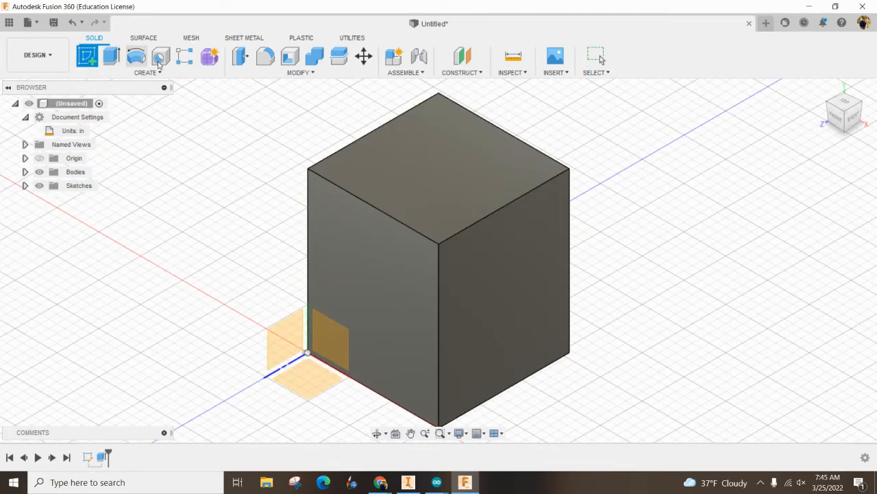
pyautogui.click(423, 172)
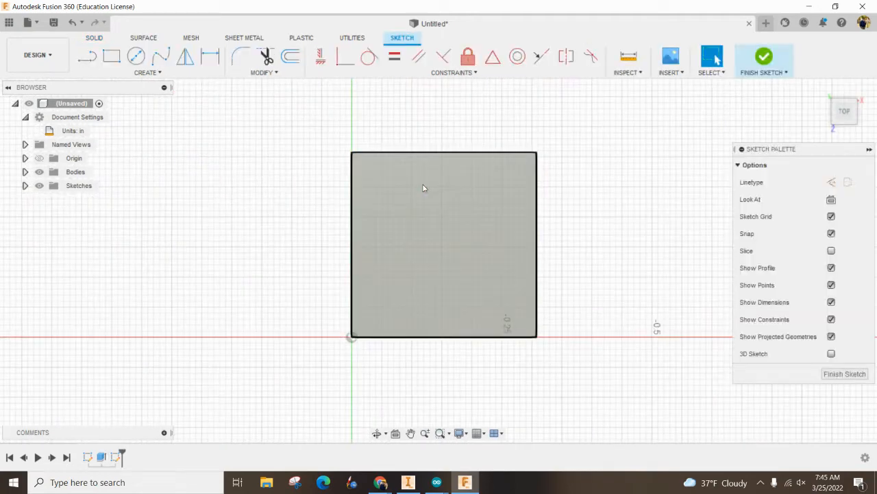
pyautogui.click(137, 56)
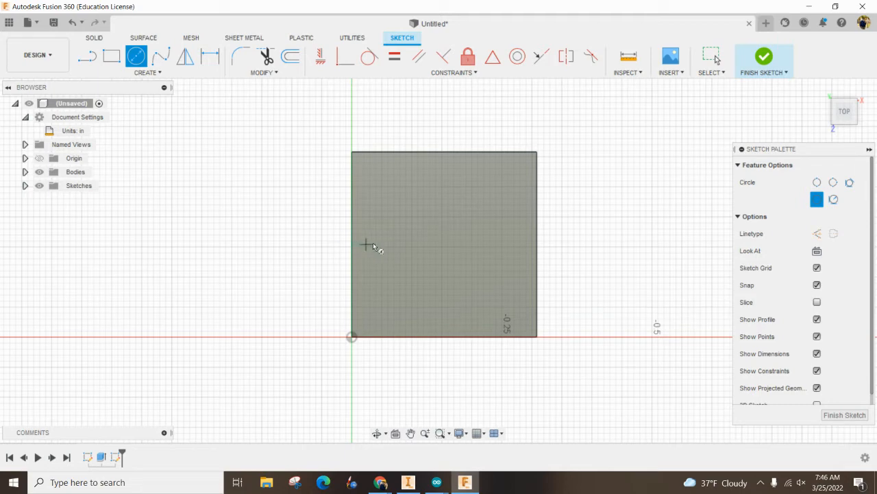
pyautogui.click(444, 245)
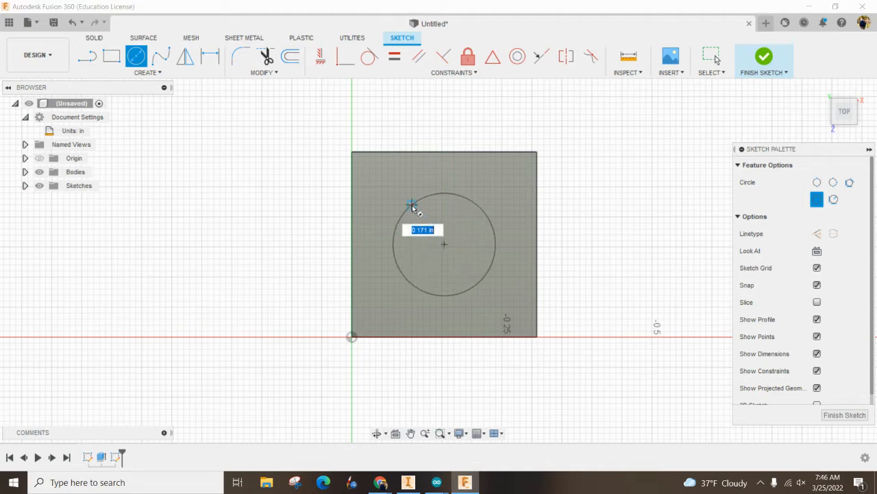
pyautogui.click(431, 192)
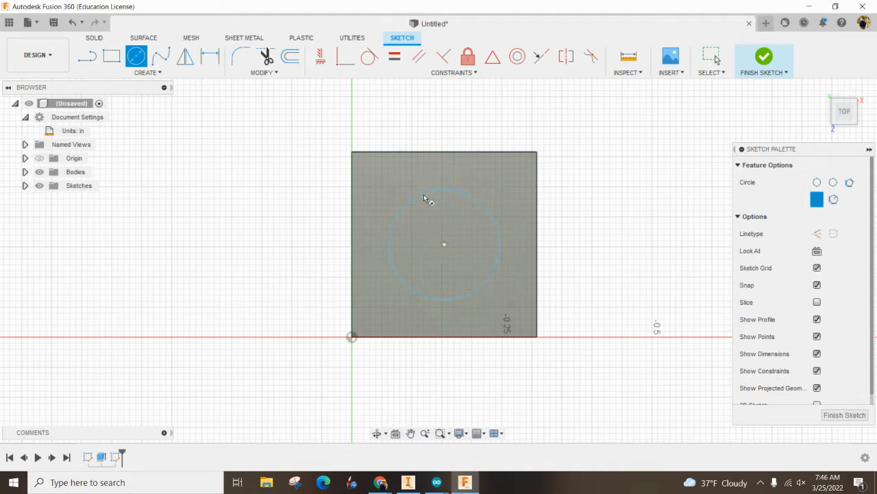
# Dimension the circle's diameter and the horizontal distance from the square's left edge to the circle's centre, keeping both as drawn.
pyautogui.click(210, 56)
pyautogui.click(475, 198)
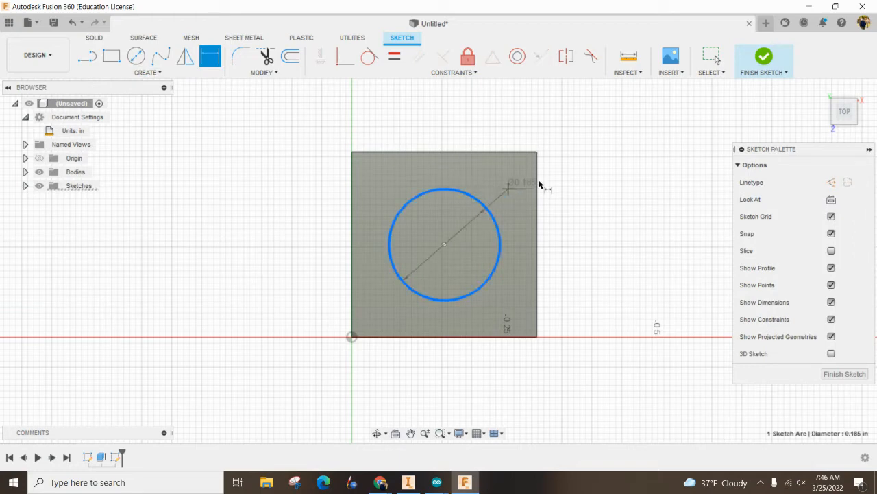
pyautogui.click(586, 168)
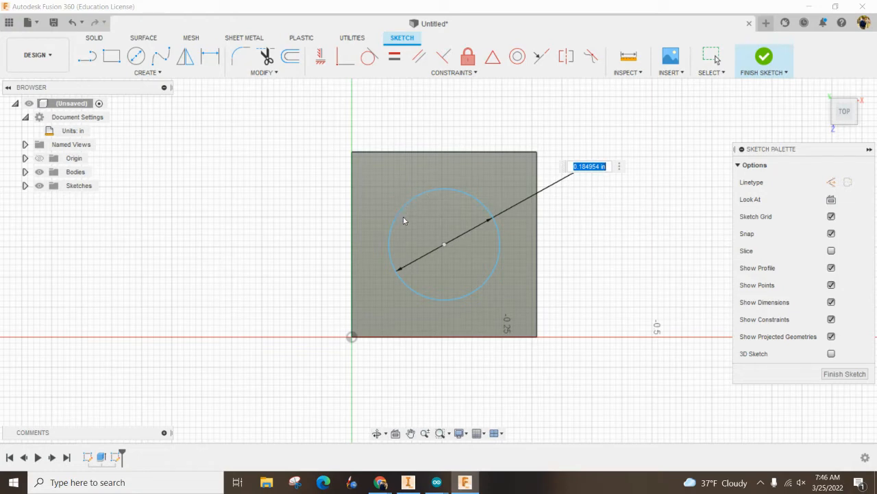
pyautogui.press('Return')
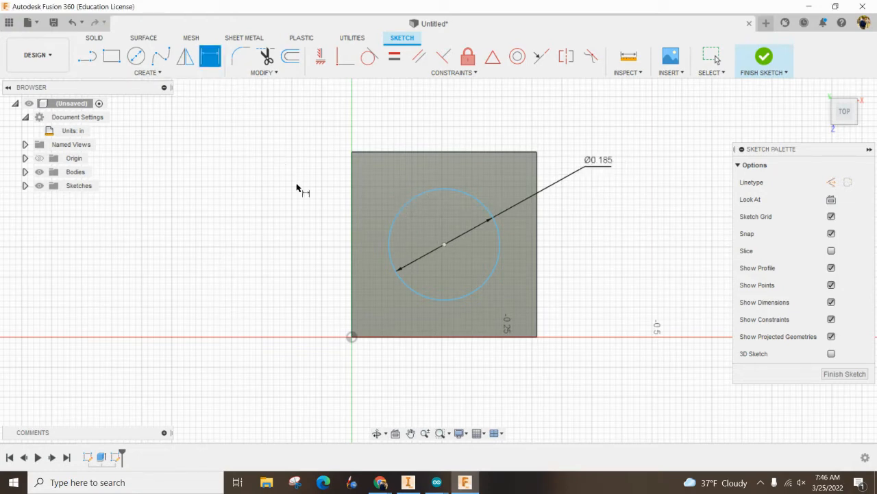
pyautogui.click(352, 220)
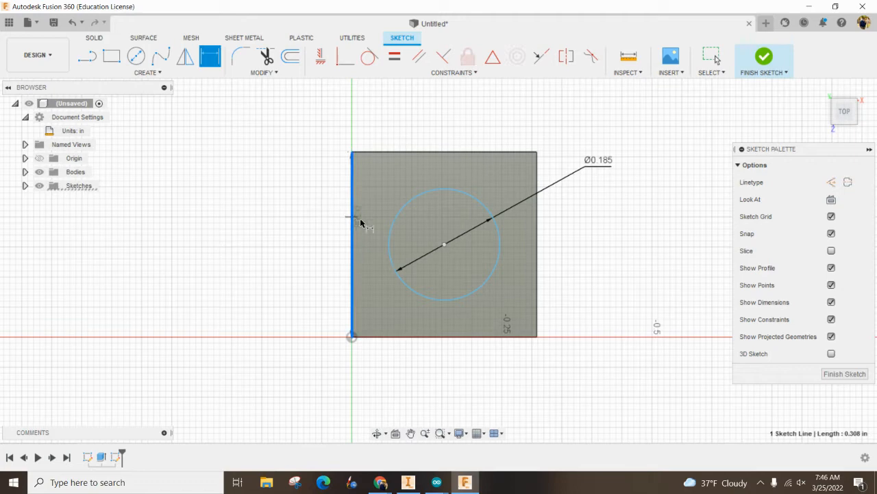
pyautogui.click(445, 244)
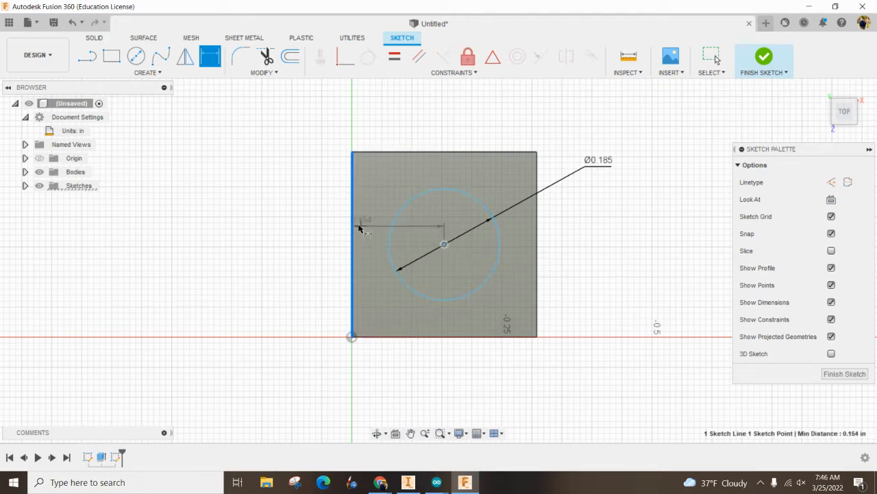
pyautogui.click(403, 138)
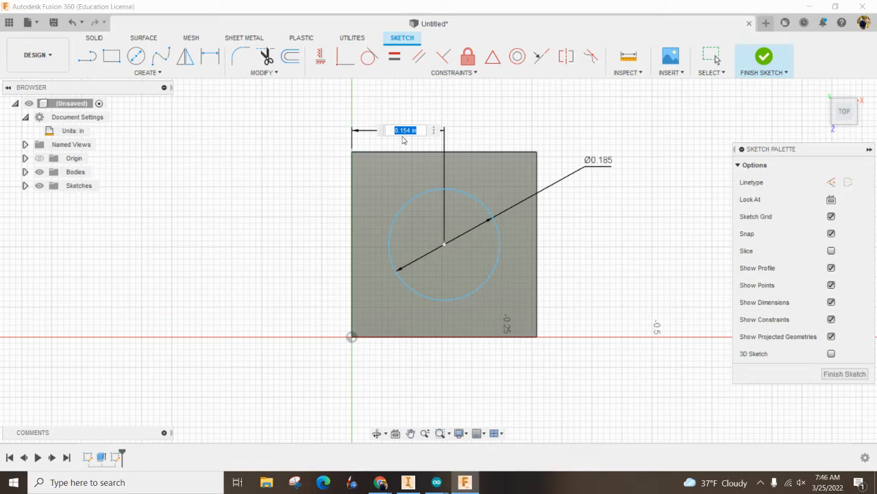
pyautogui.press('Return')
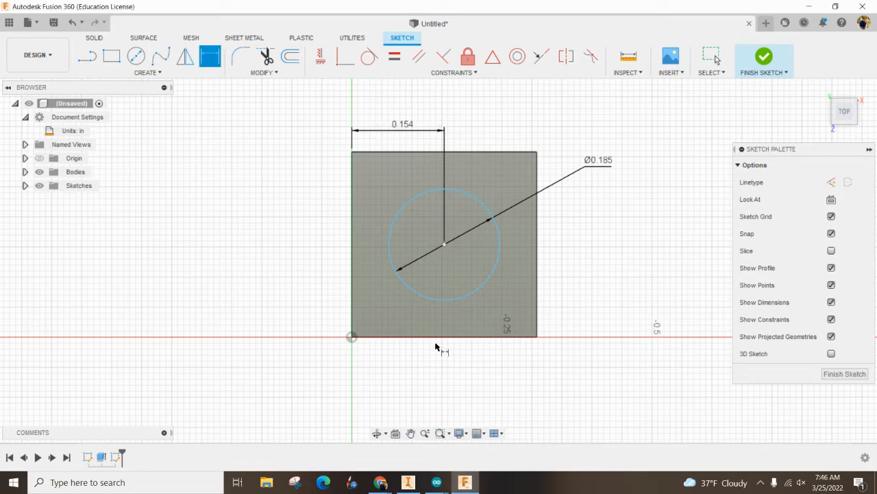
# Add a driven dimension for the length of the square's bottom edge, placed below it.
pyautogui.click(444, 343)
pyautogui.click(441, 374)
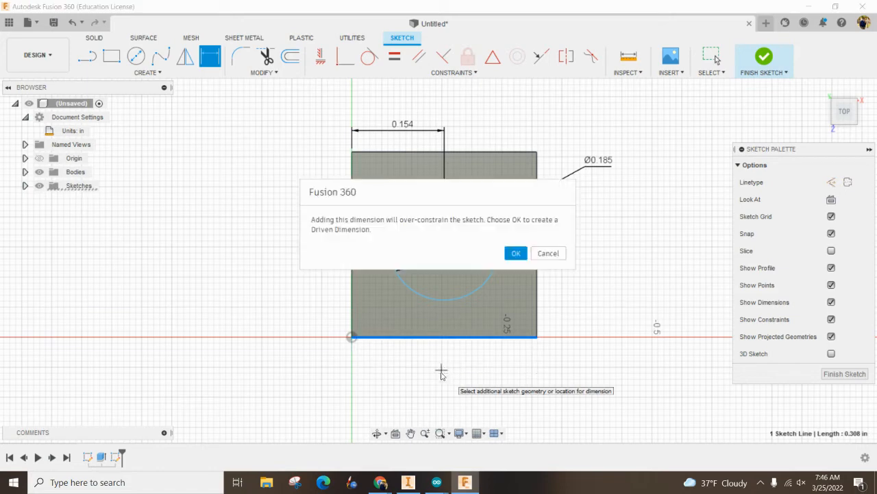
pyautogui.click(514, 255)
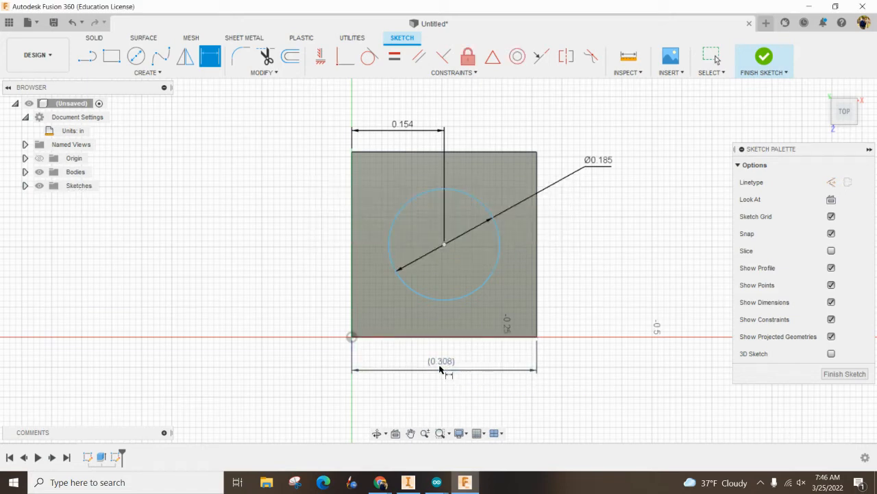
# Try to set the circle centre's distance from the left edge to the expression =d7/2.
pyautogui.doubleClick(405, 126)
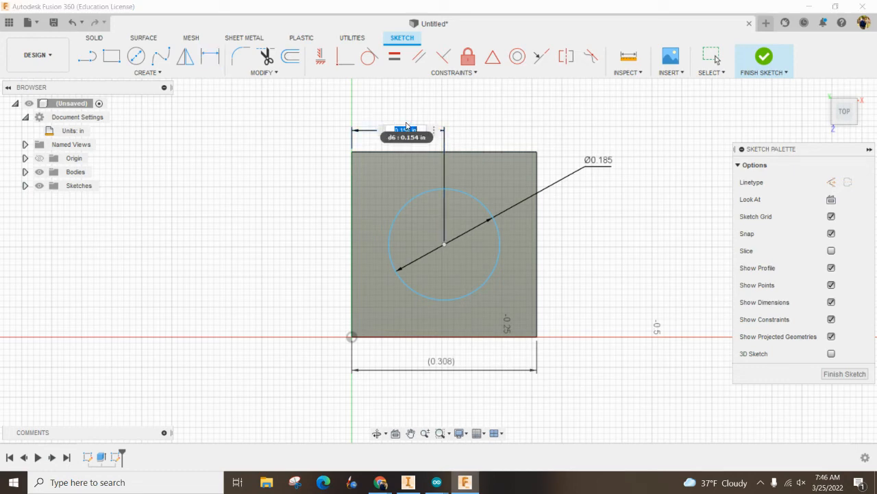
pyautogui.write('=d7')
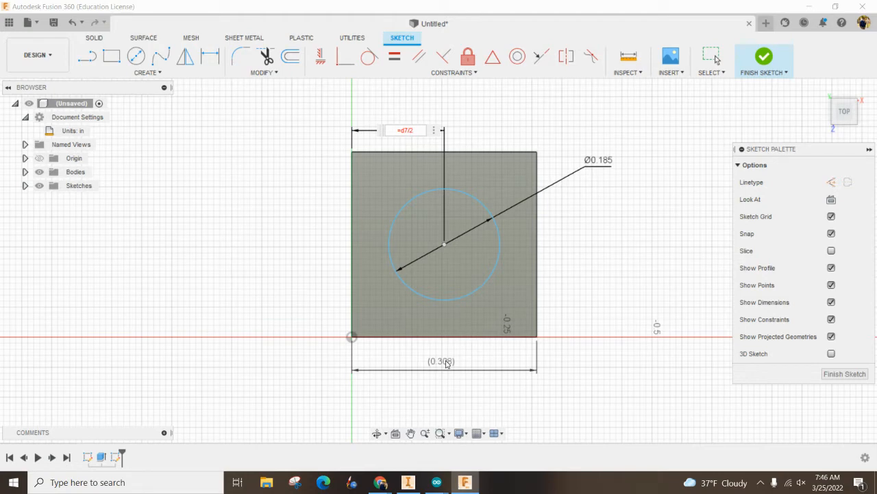
pyautogui.write('/2')
pyautogui.press('Return')
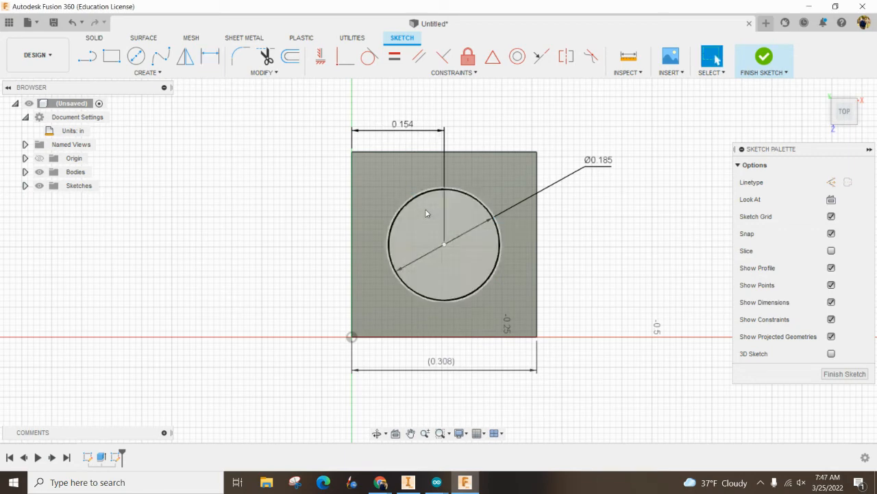
pyautogui.press('Escape')
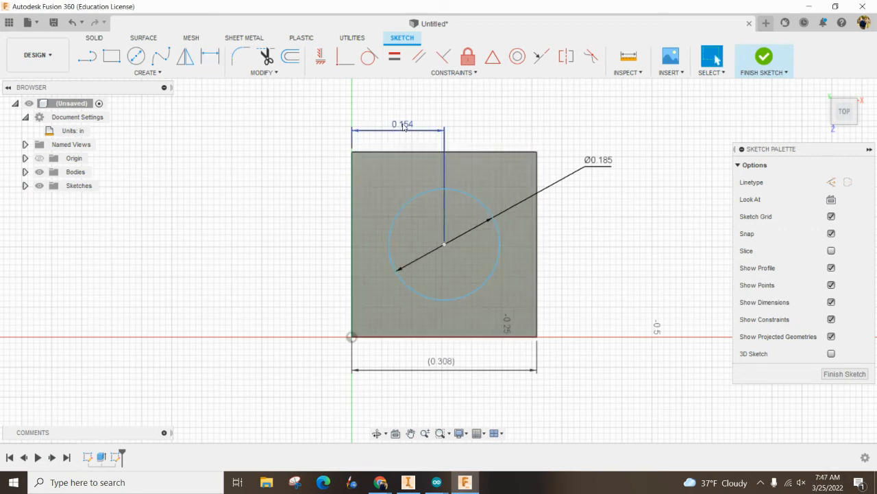
# Move the circle centre's horizontal distance dimension down from above the square to inside the circle.
pyautogui.click(405, 125)
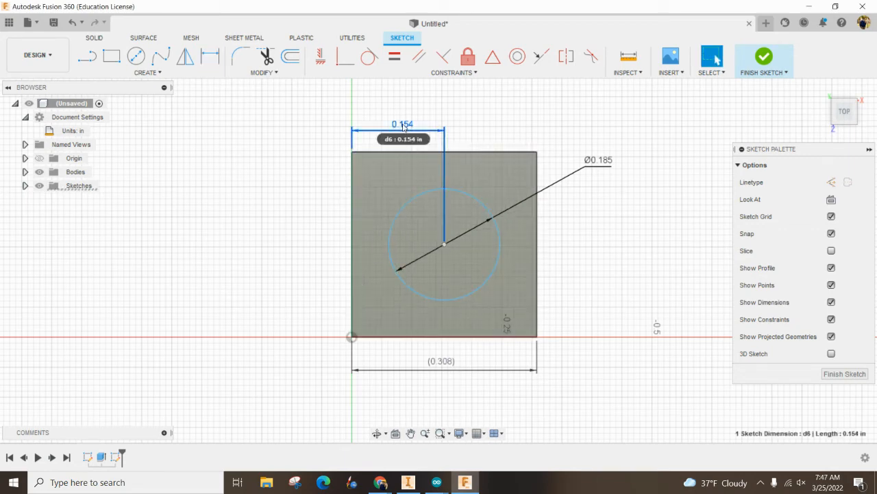
pyautogui.moveTo(404, 127); pyautogui.dragTo(412, 243)
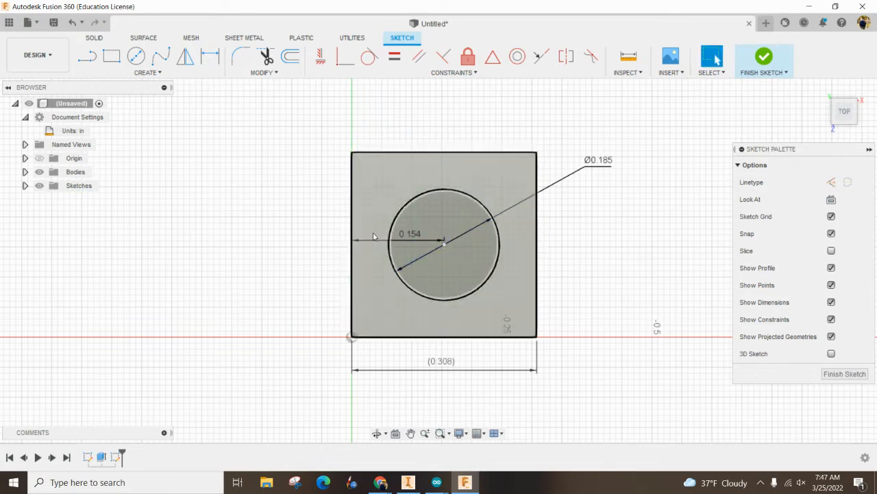
# Dimension the vertical distance from the square's top edge to the circle's centre, placed left of the square, keeping it as drawn.
pyautogui.press('d')
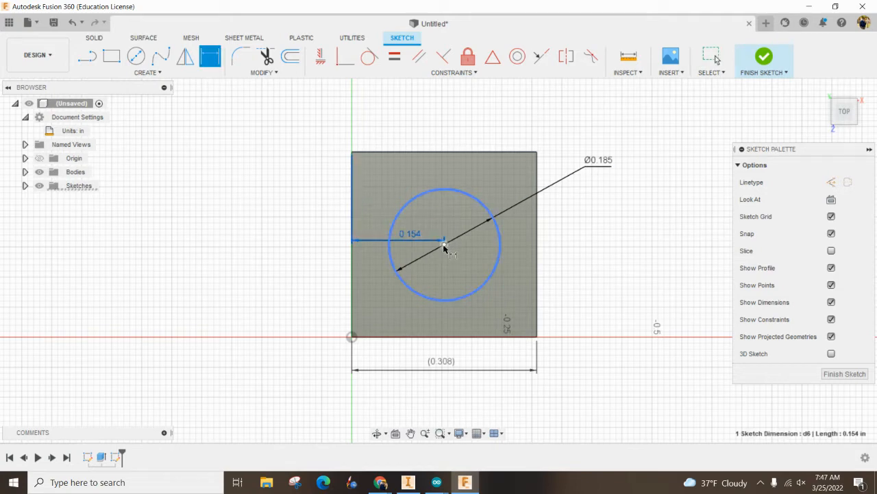
pyautogui.click(445, 244)
pyautogui.press('Escape')
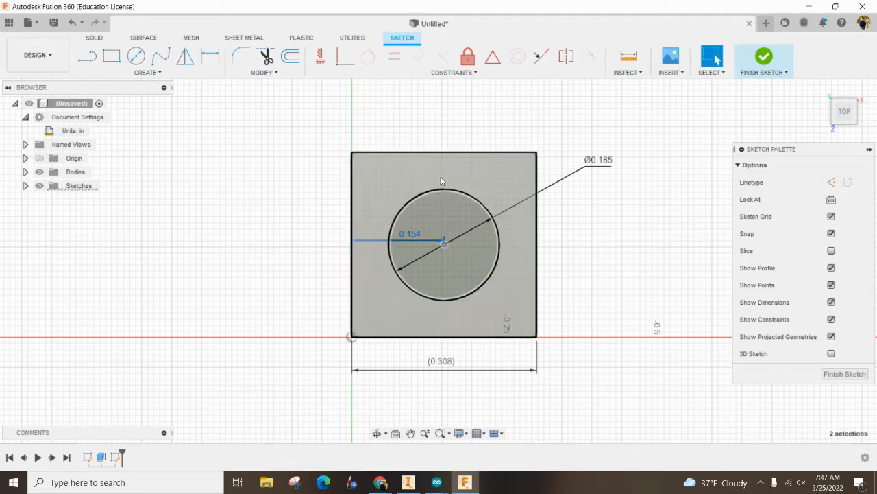
pyautogui.press('d')
pyautogui.click(442, 153)
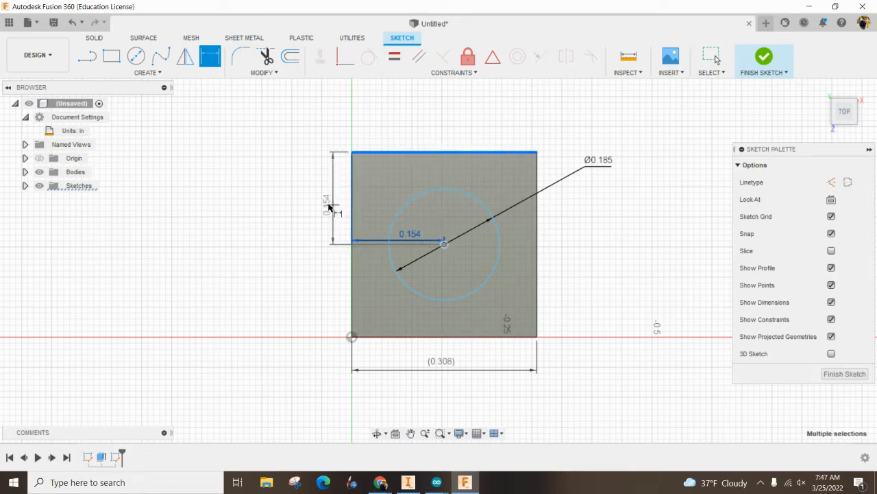
pyautogui.click(310, 209)
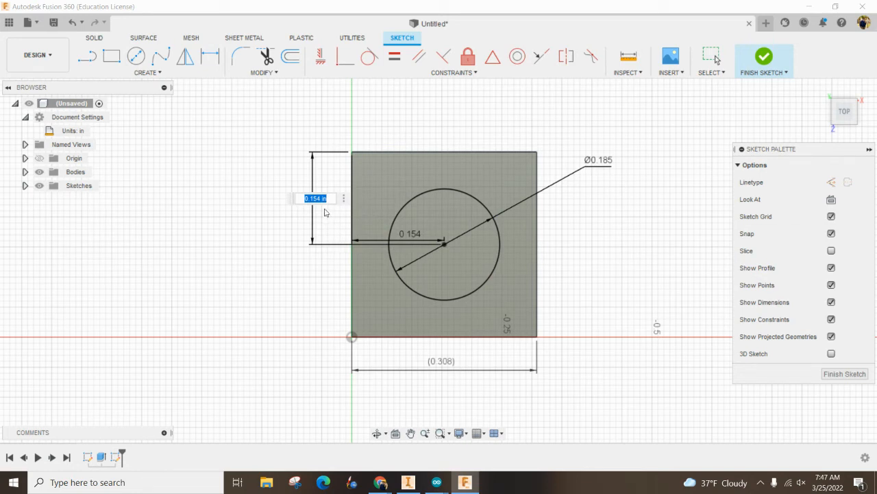
pyautogui.press('Return')
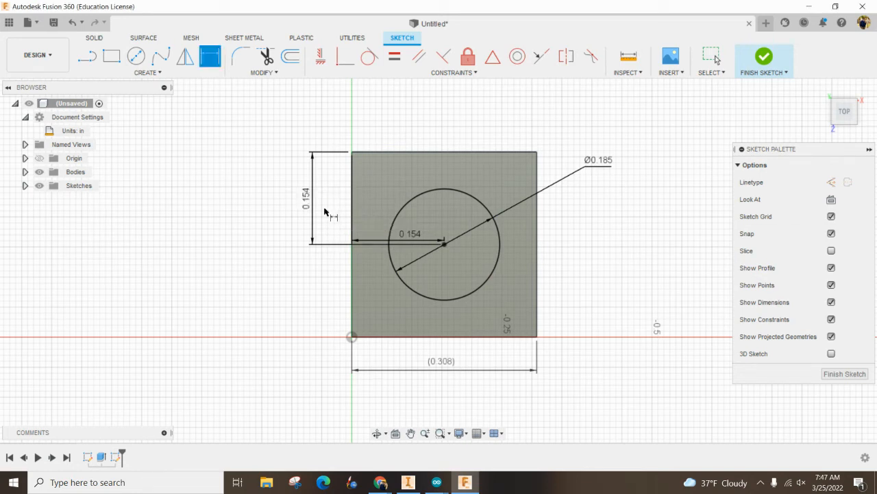
# Set the circle's diameter to 0.192 in and finish the sketch.
pyautogui.click(595, 163)
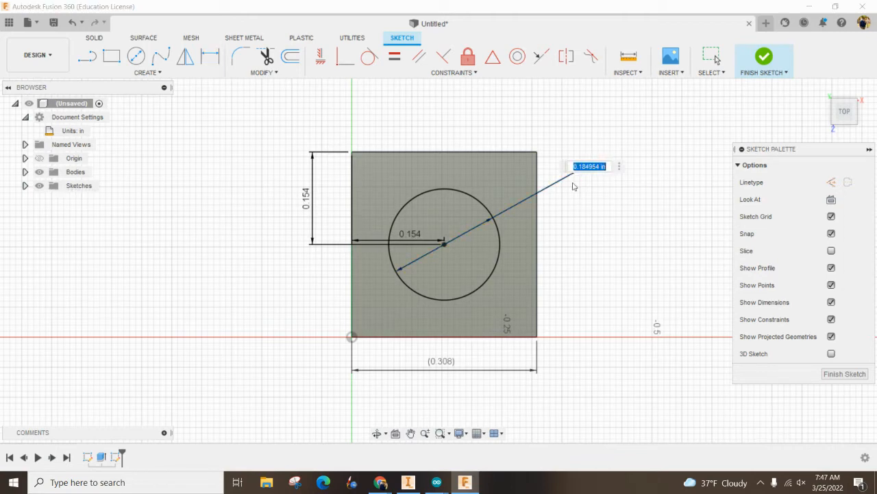
pyautogui.press('BackSpace')
pyautogui.press('Return')
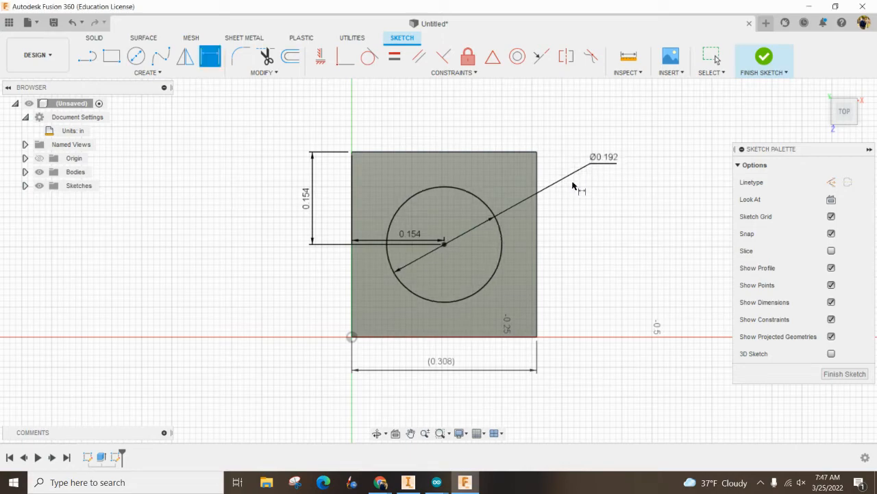
pyautogui.click(758, 59)
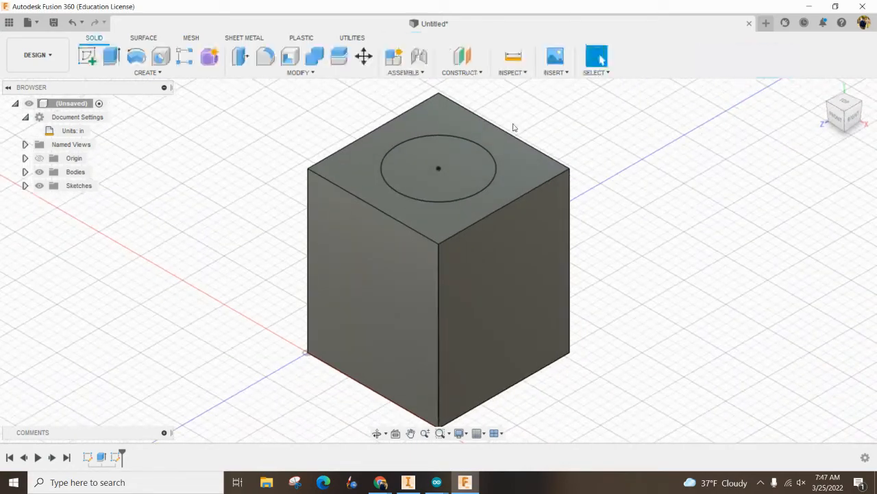
# Extrude the circle upward from the block's top face by .45-.375 in, joined to the block.
pyautogui.click(112, 56)
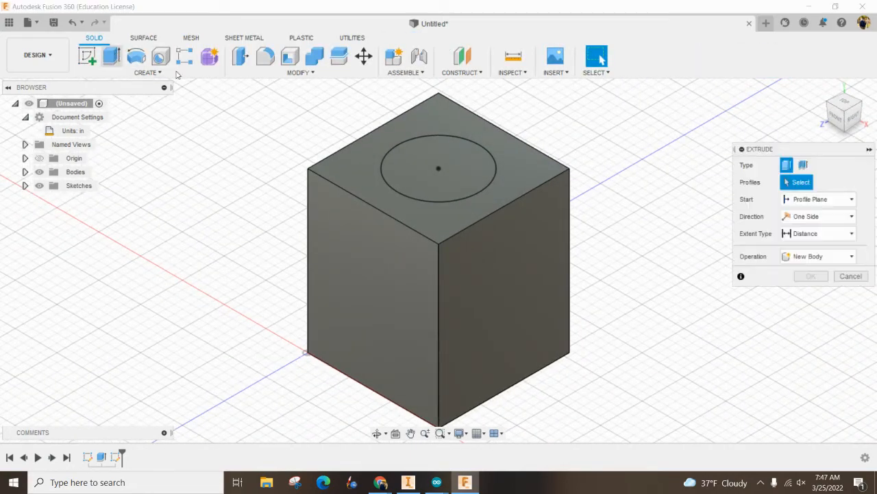
pyautogui.click(403, 161)
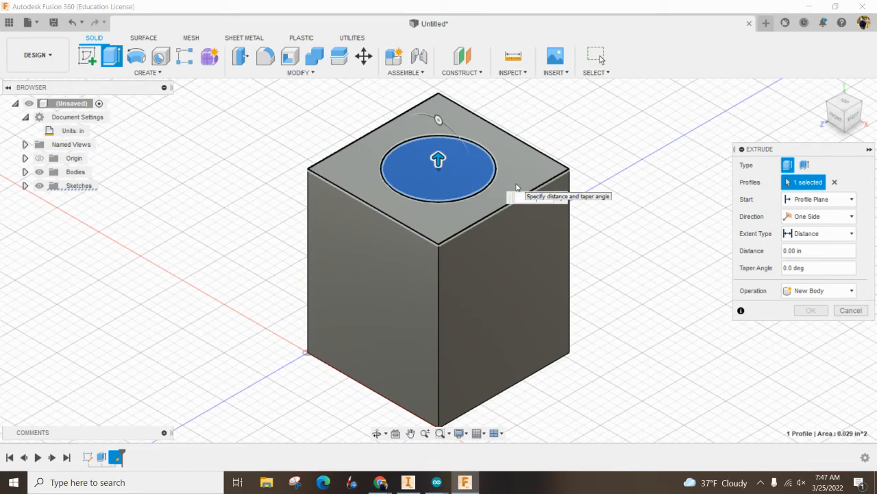
pyautogui.write('.45')
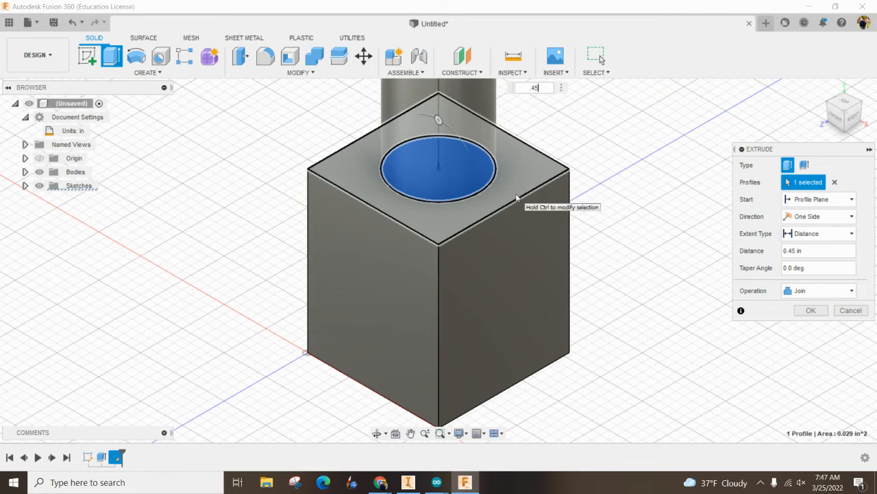
pyautogui.write('-.375')
pyautogui.press('Return')
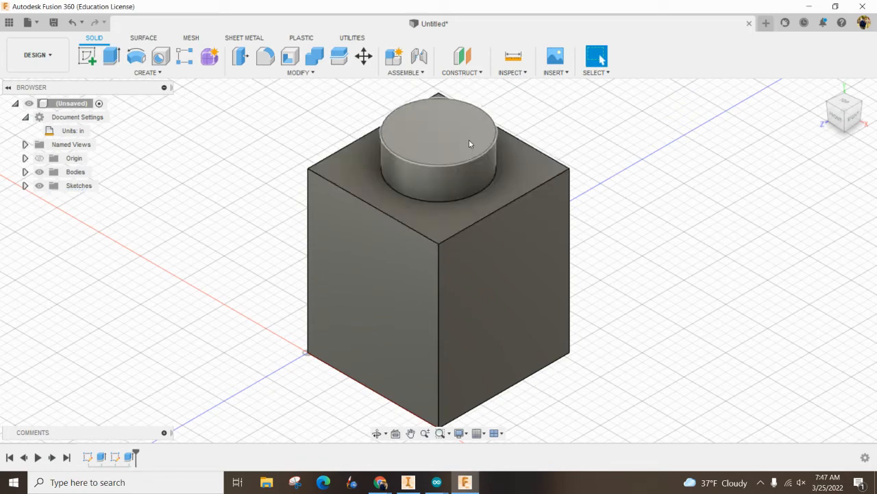
# Shell the block from its bottom face with an inside thickness of 0.06 in.
pyautogui.click(846, 137)
pyautogui.click(846, 137)
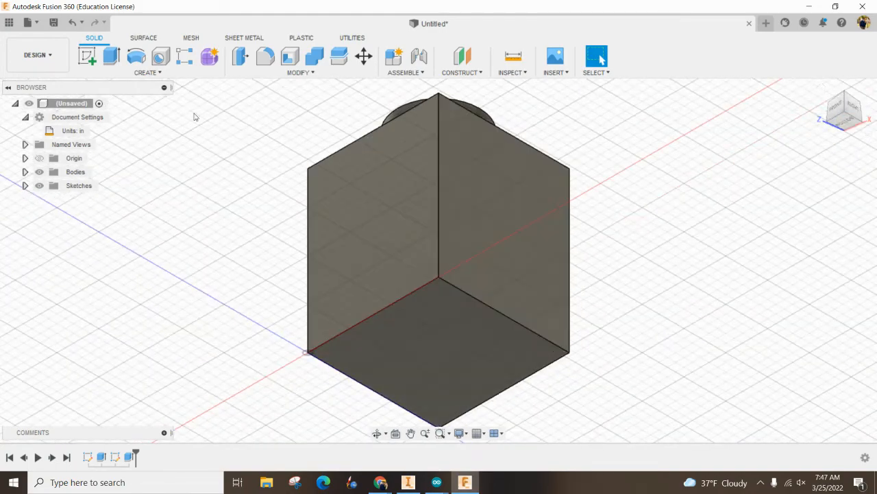
pyautogui.click(301, 73)
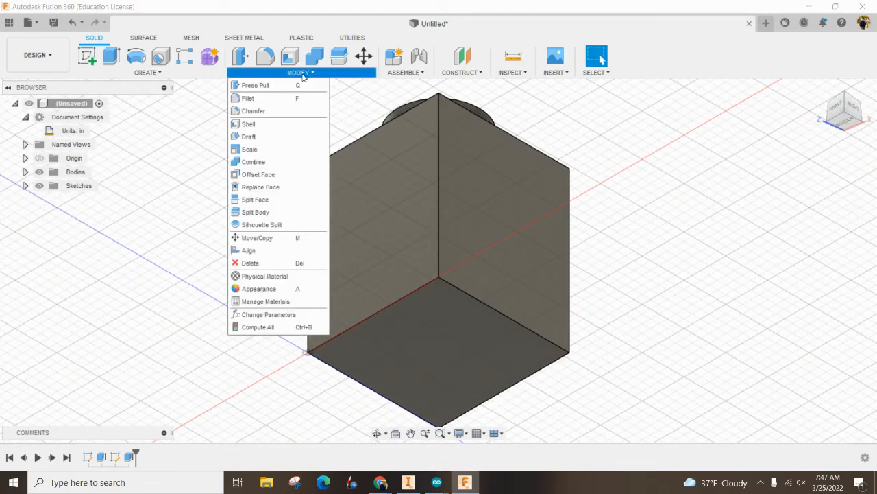
pyautogui.click(249, 124)
pyautogui.click(442, 327)
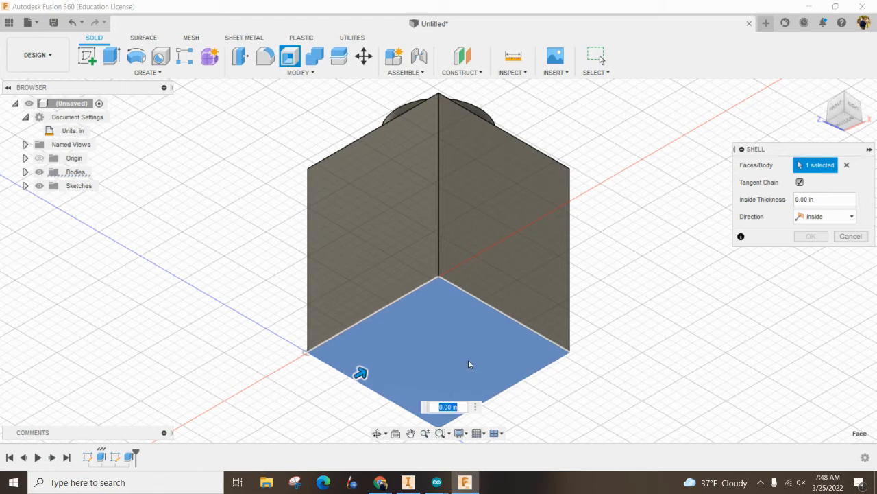
pyautogui.write('.06')
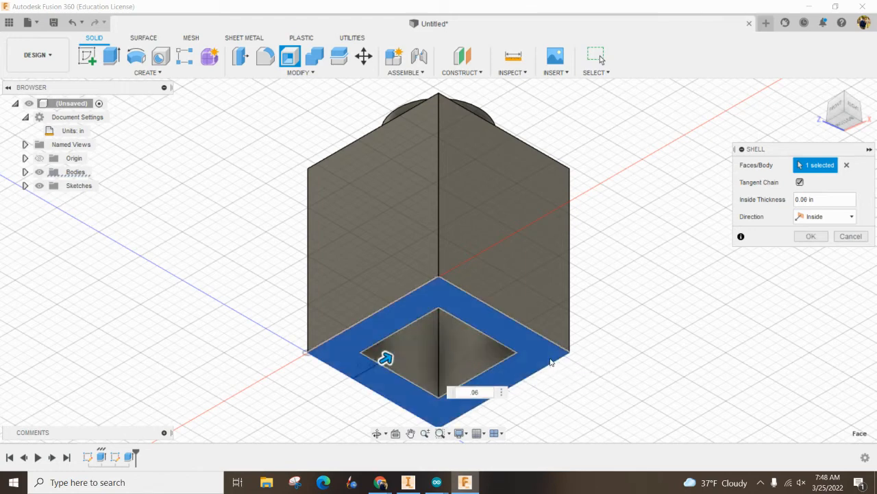
pyautogui.click(811, 236)
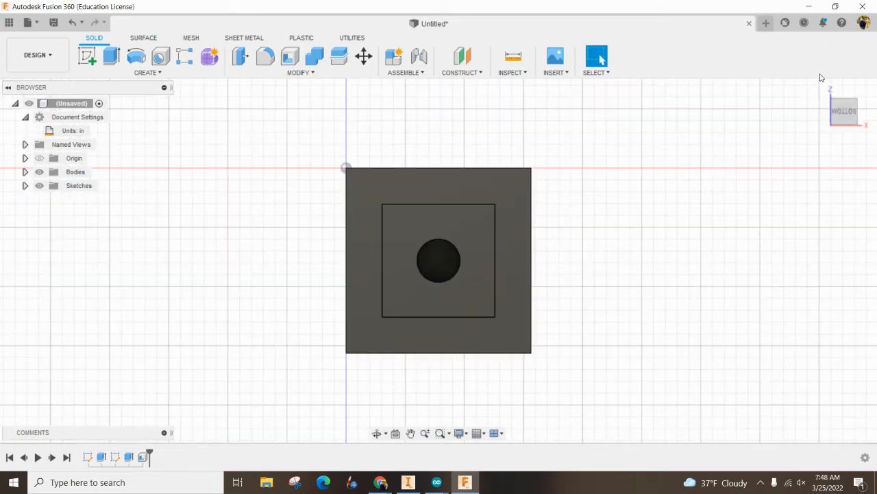
pyautogui.click(830, 89)
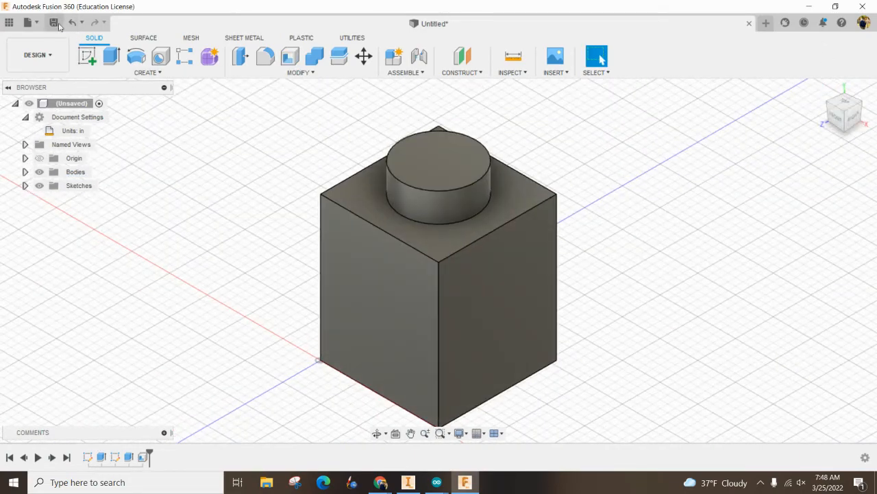
pyautogui.click(34, 26)
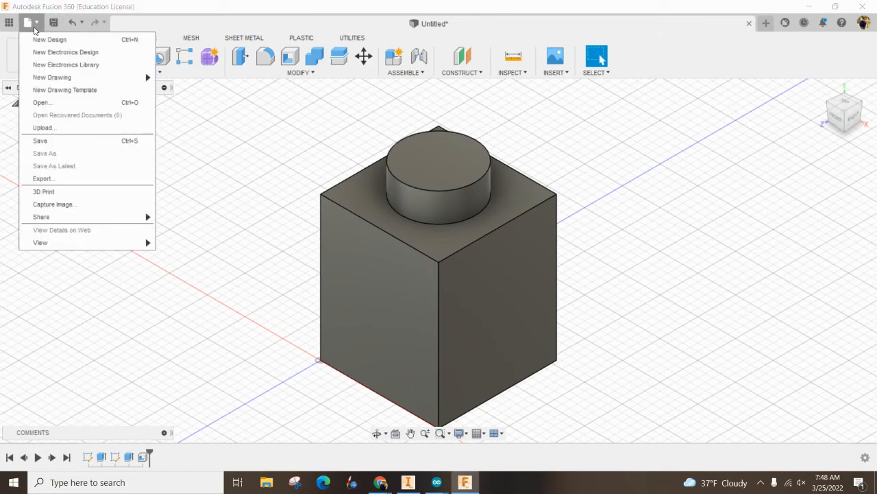
pyautogui.click(41, 141)
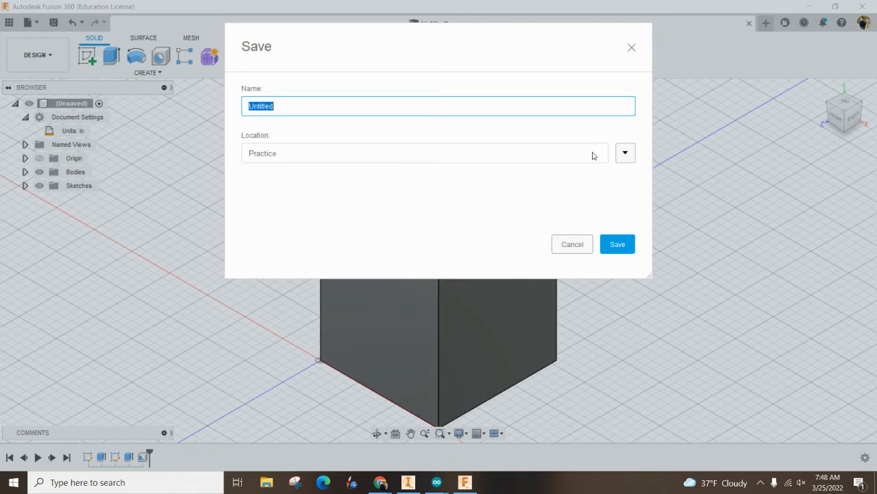
pyautogui.click(625, 153)
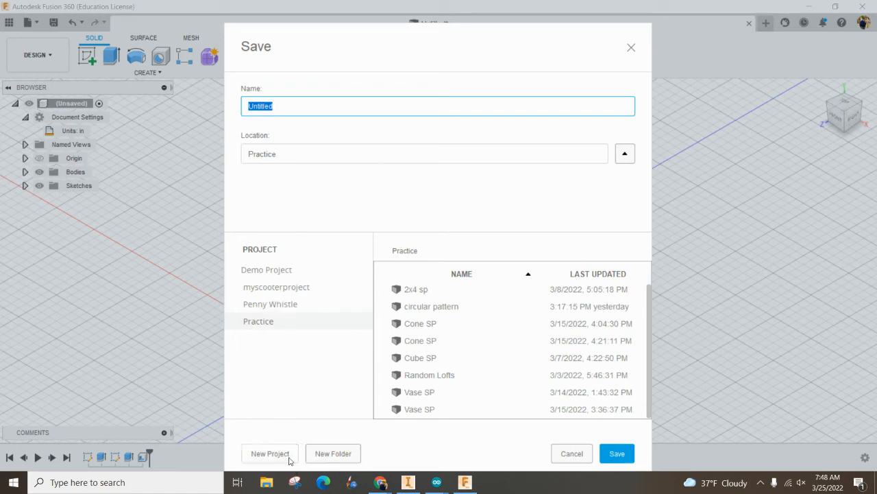
pyautogui.click(333, 454)
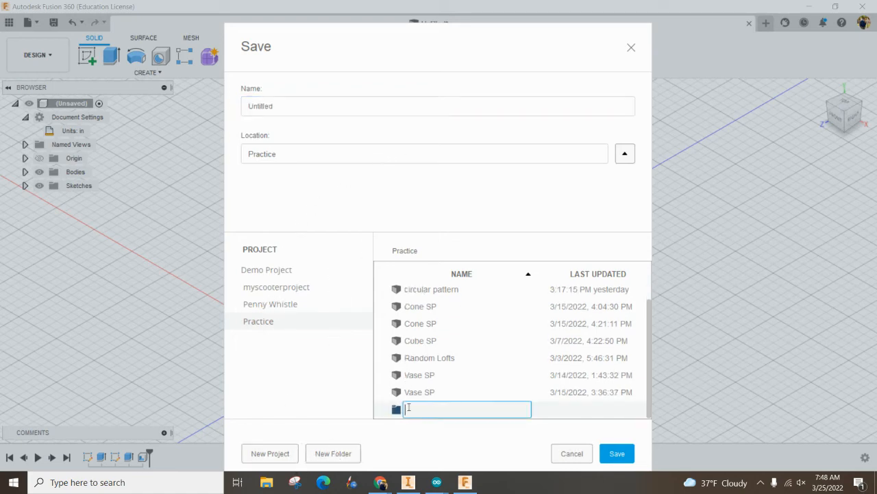
pyautogui.press('Escape')
pyautogui.press('Escape')
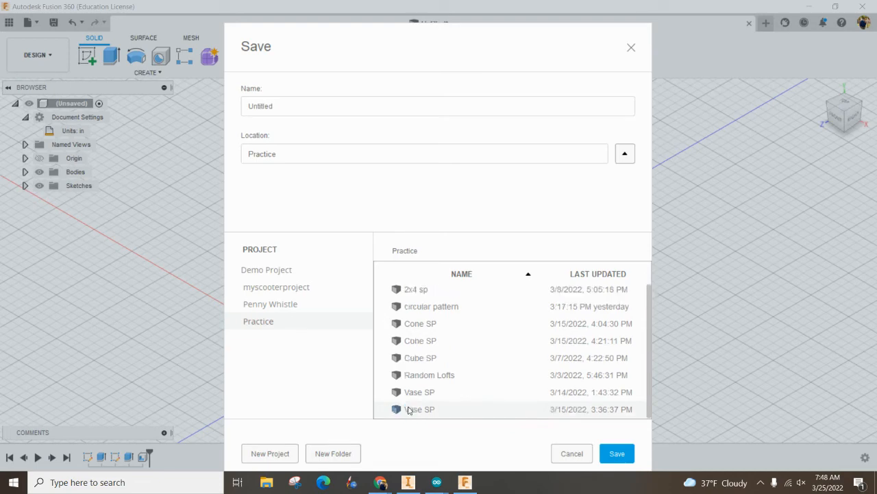
# Start saving the design and look through the existing projects for a save location.
pyautogui.click(31, 23)
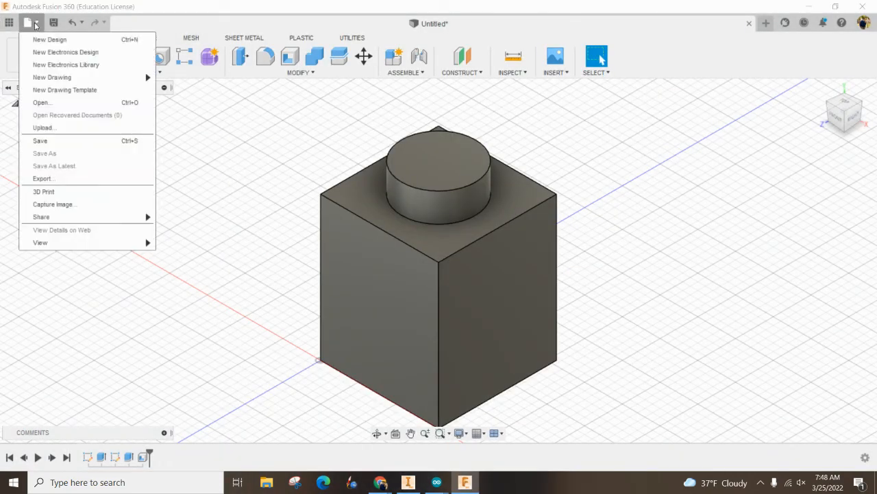
pyautogui.click(60, 141)
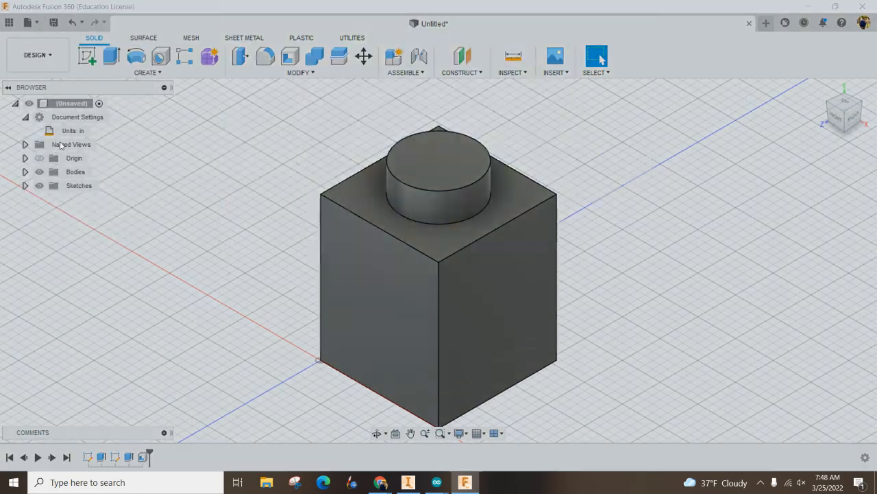
pyautogui.click(627, 155)
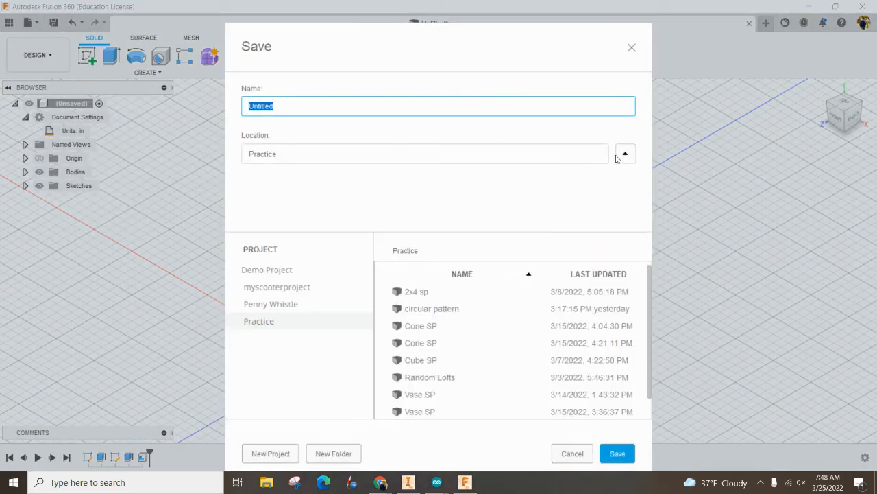
pyautogui.click(290, 271)
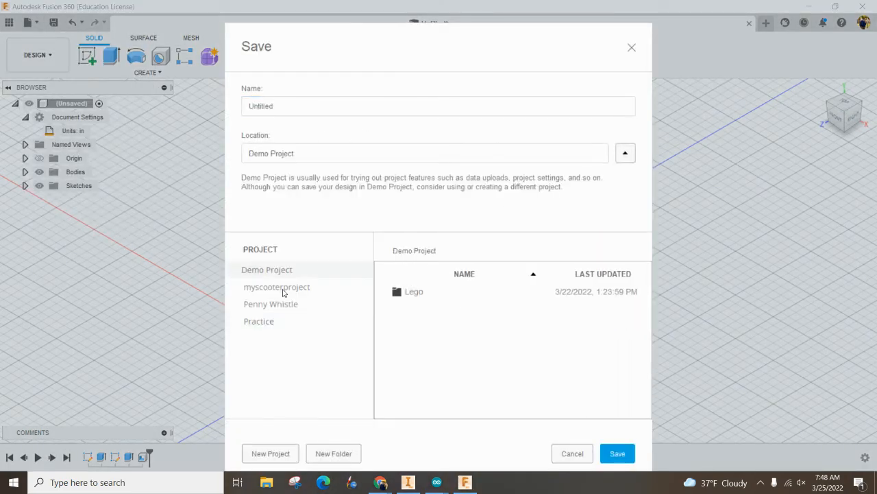
pyautogui.click(288, 287)
pyautogui.click(276, 305)
pyautogui.click(270, 322)
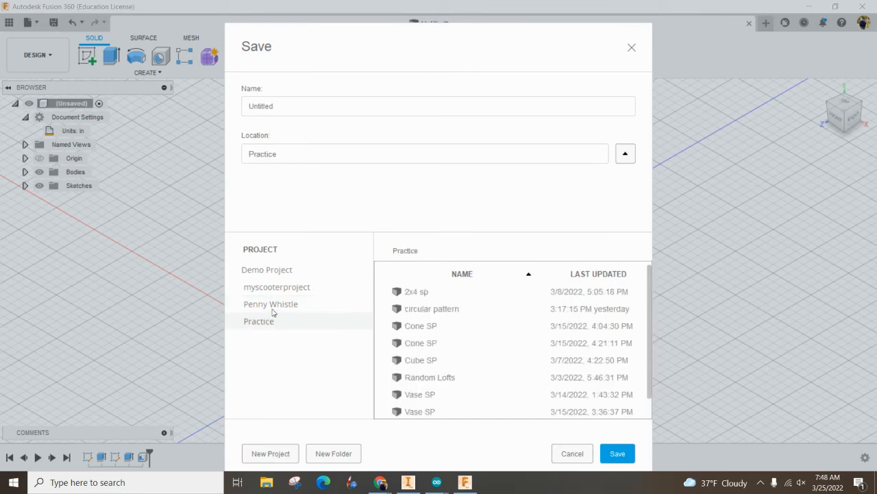
pyautogui.click(275, 304)
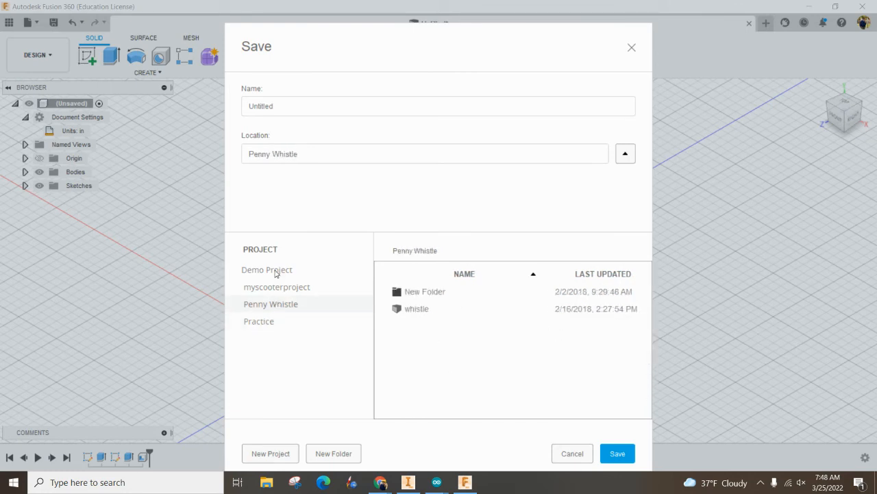
pyautogui.click(277, 273)
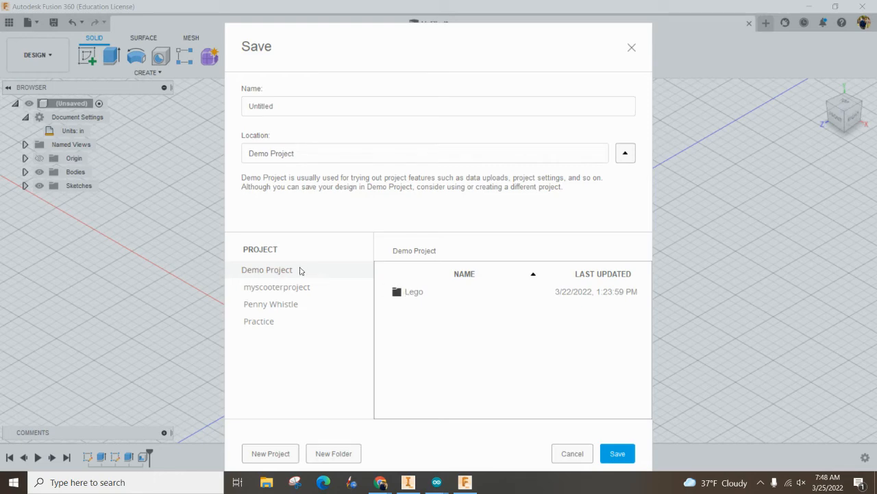
# Create a new project named LEGO and select it as the save location.
pyautogui.click(270, 453)
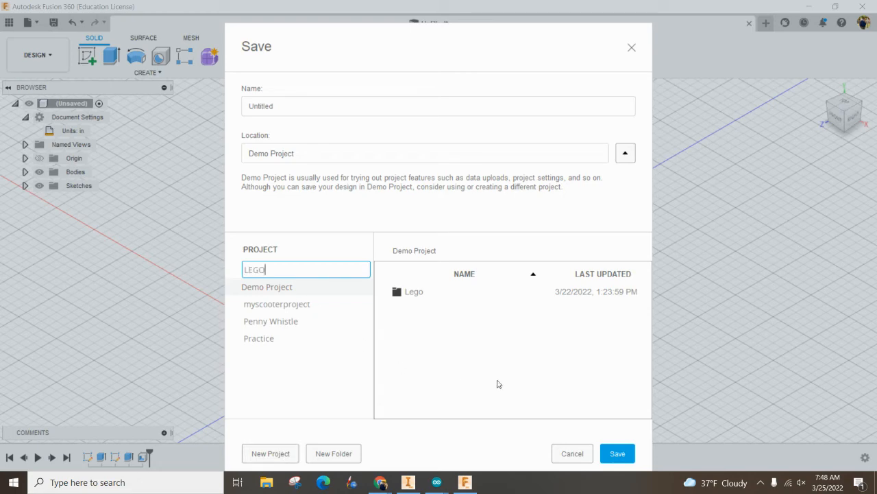
pyautogui.click(441, 392)
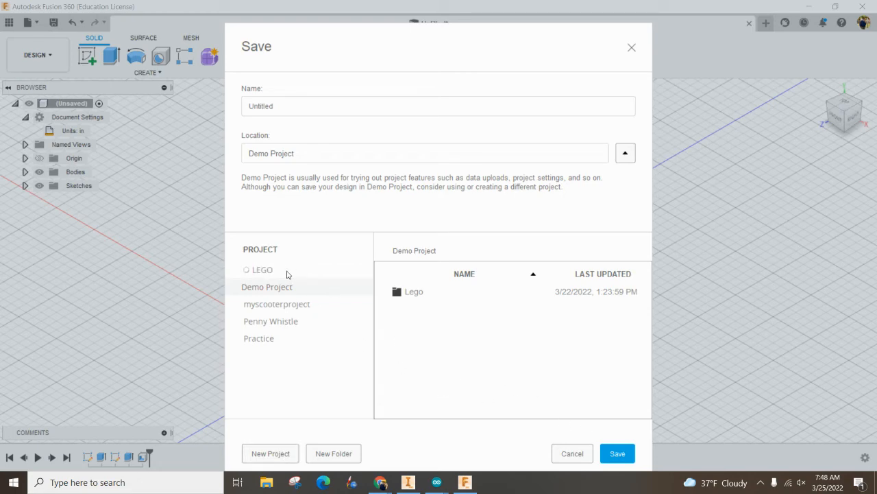
pyautogui.click(258, 292)
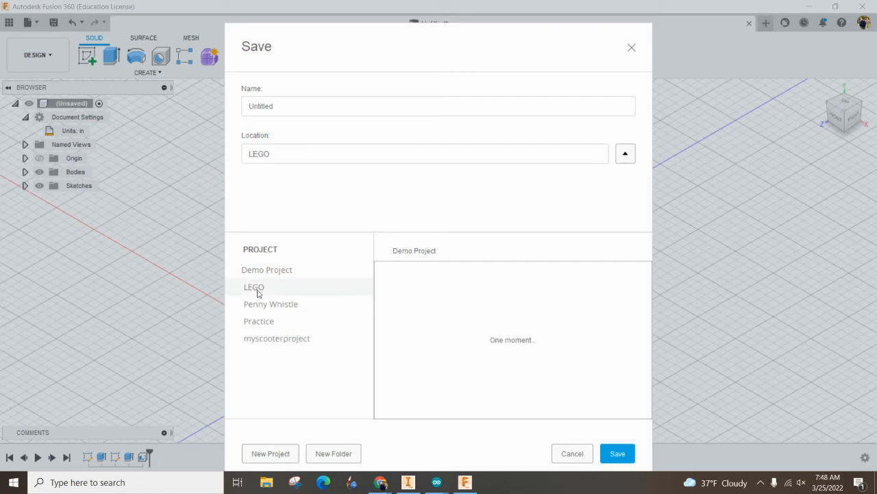
# Name the design single part sp and save it in the LEGO project.
pyautogui.click(287, 109)
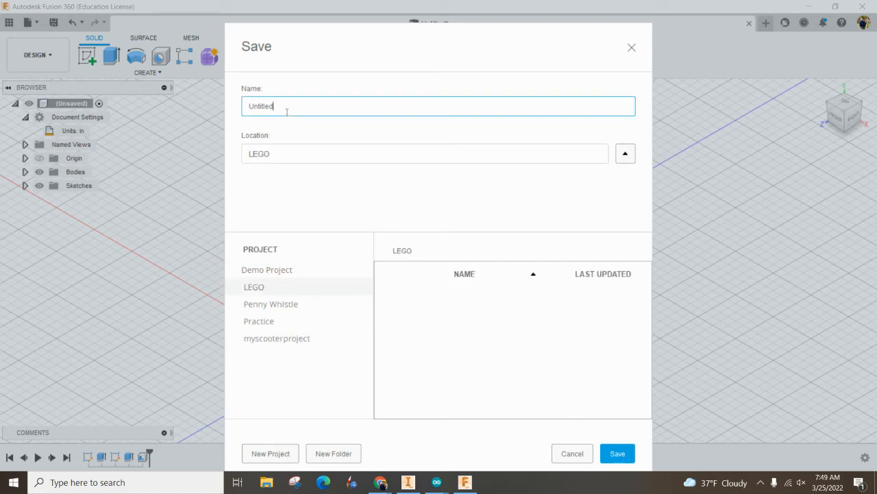
pyautogui.doubleClick(287, 110)
pyautogui.write('single part sp')
pyautogui.click(617, 453)
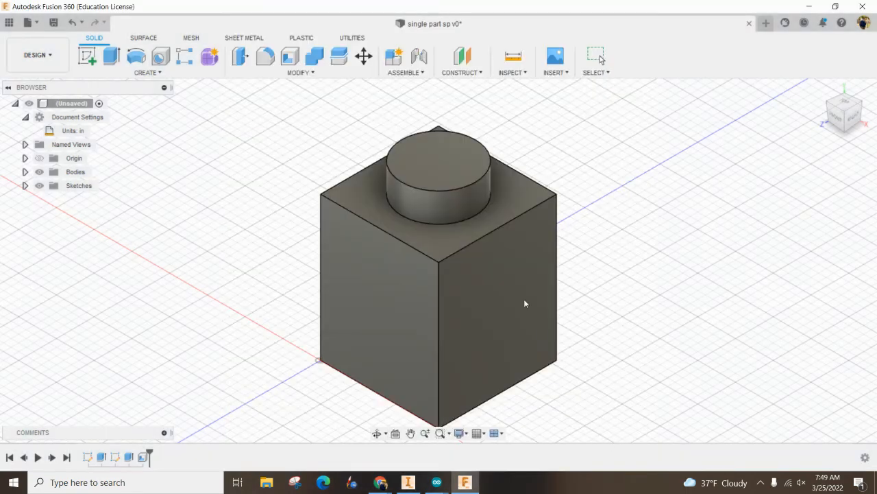
# Search the appearance library for blue plastic and apply Plastic - Matte (Blue) to the whole brick body.
pyautogui.click(25, 172)
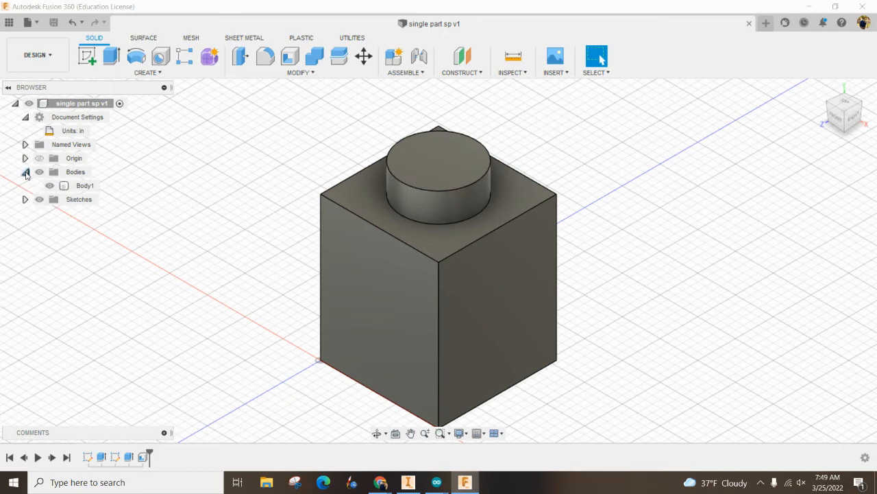
pyautogui.click(73, 188)
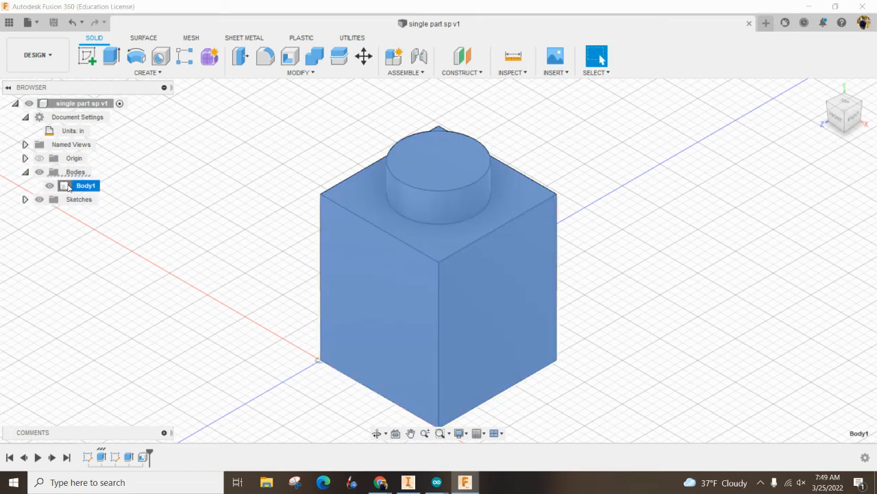
pyautogui.rightClick(68, 187)
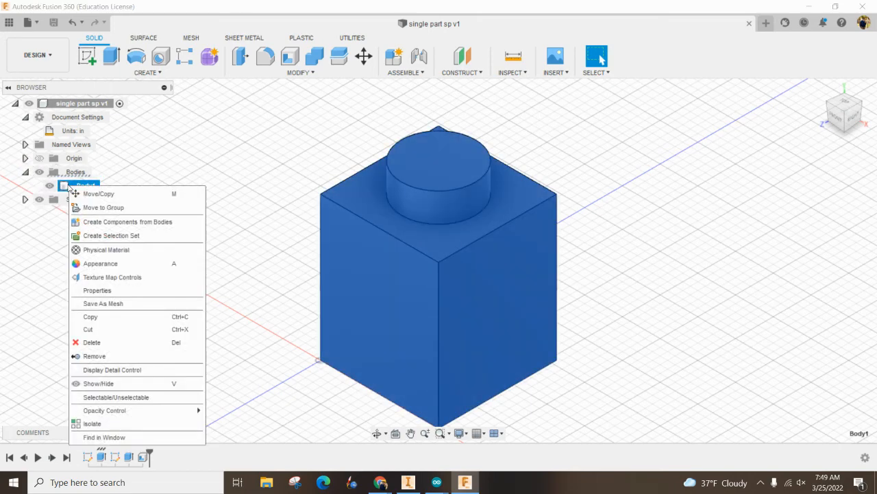
pyautogui.click(116, 265)
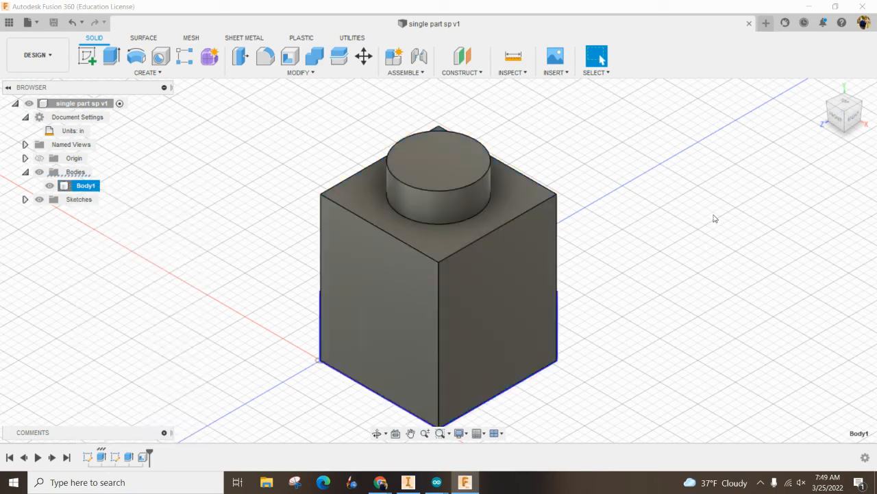
pyautogui.click(700, 329)
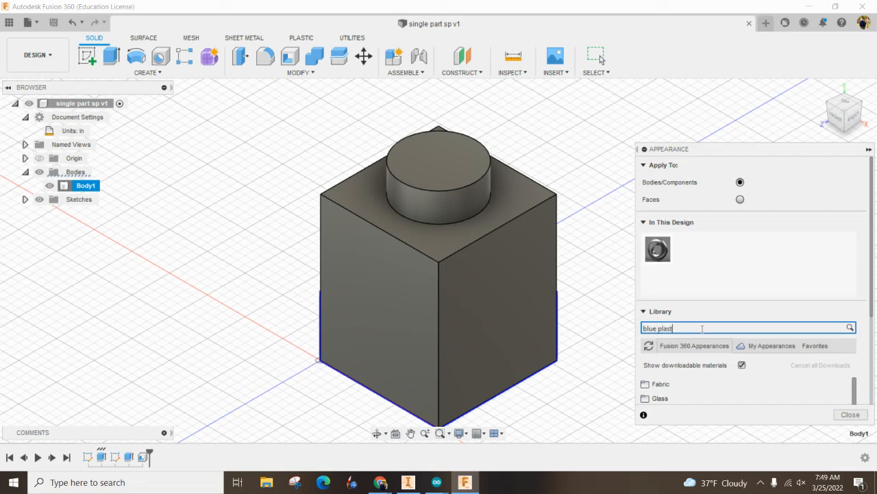
pyautogui.press('Return')
pyautogui.scroll(-2, 716, 358)
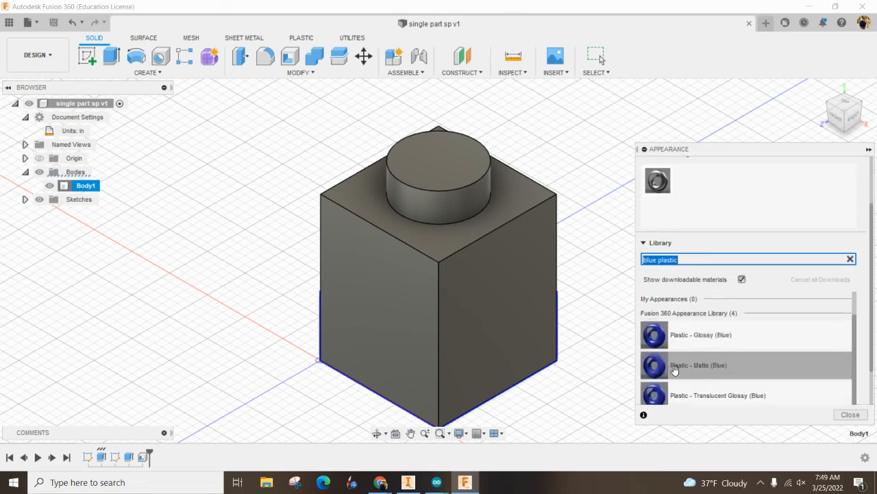
pyautogui.moveTo(654, 365); pyautogui.dragTo(501, 312)
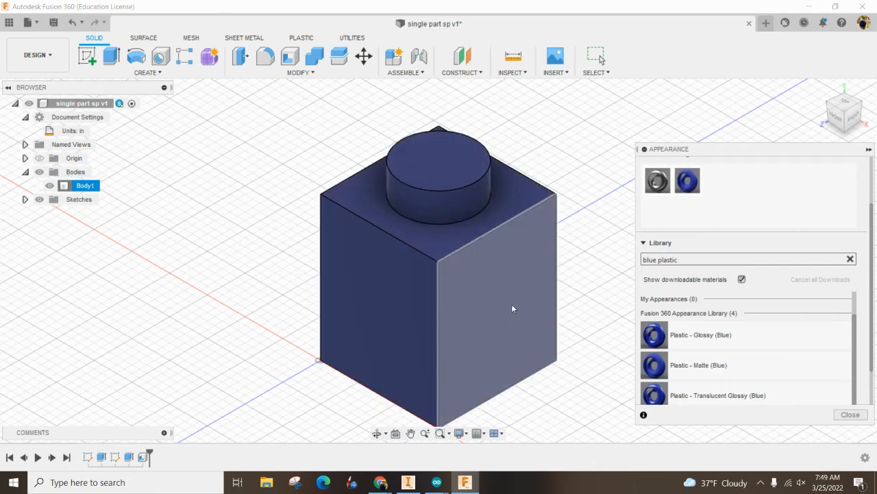
# Save a copy of the blue brick as single part blue sp in the LEGO project.
pyautogui.click(28, 23)
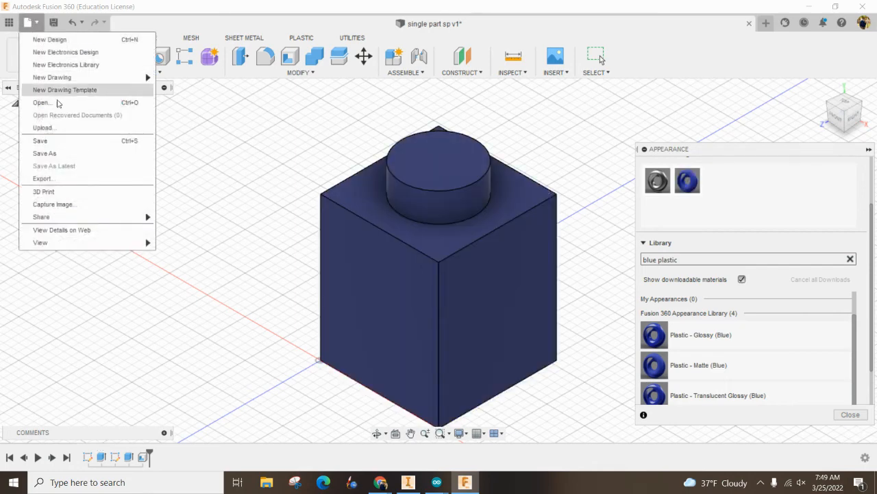
pyautogui.click(67, 155)
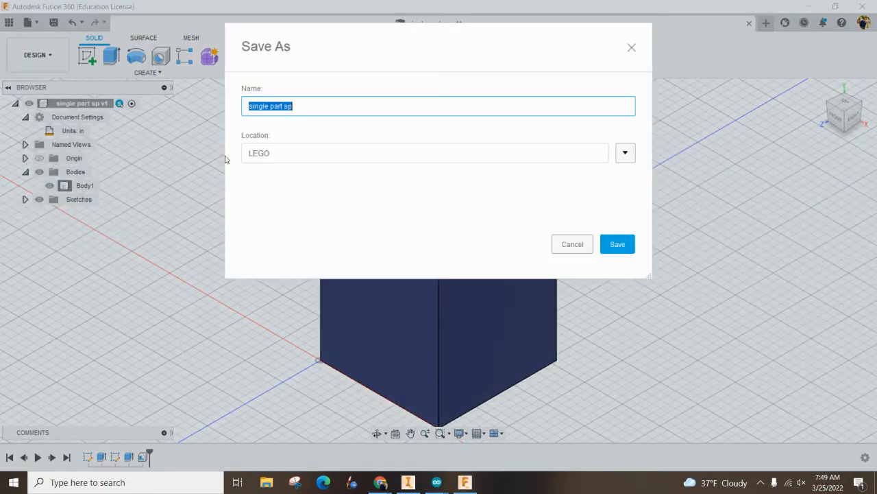
pyautogui.click(268, 105)
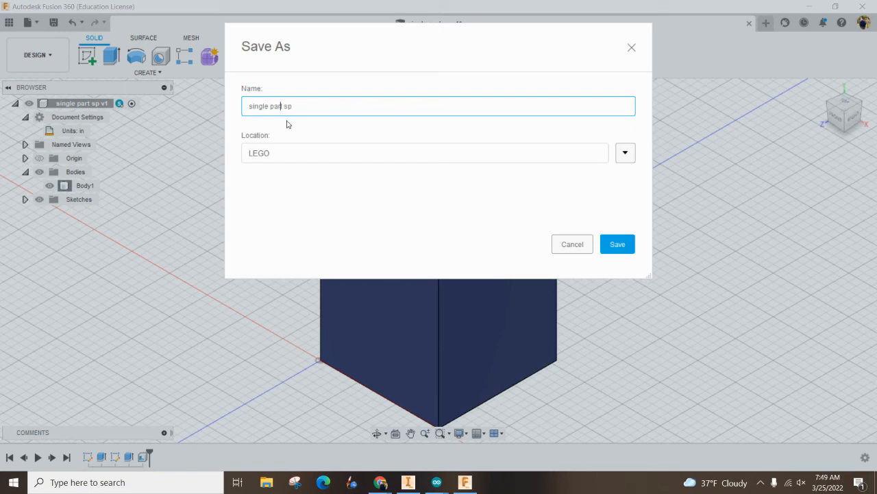
pyautogui.write('blue')
pyautogui.click(613, 243)
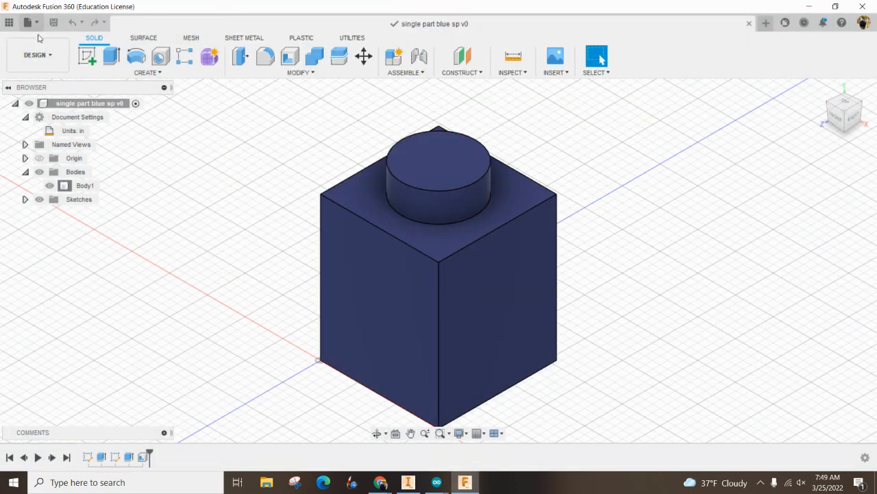
# Search the appearance library for yellow plastic and apply Plastic - Matte (Yellow) to the whole brick body.
pyautogui.click(75, 188)
pyautogui.rightClick(73, 192)
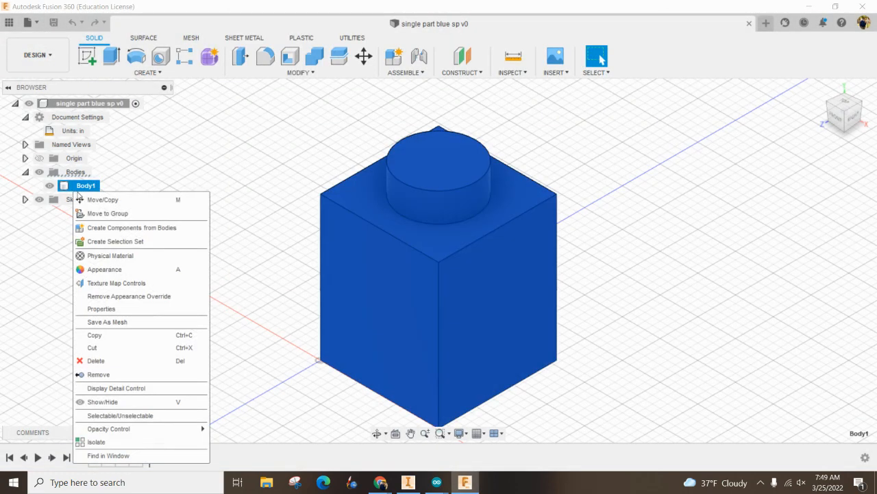
pyautogui.click(127, 269)
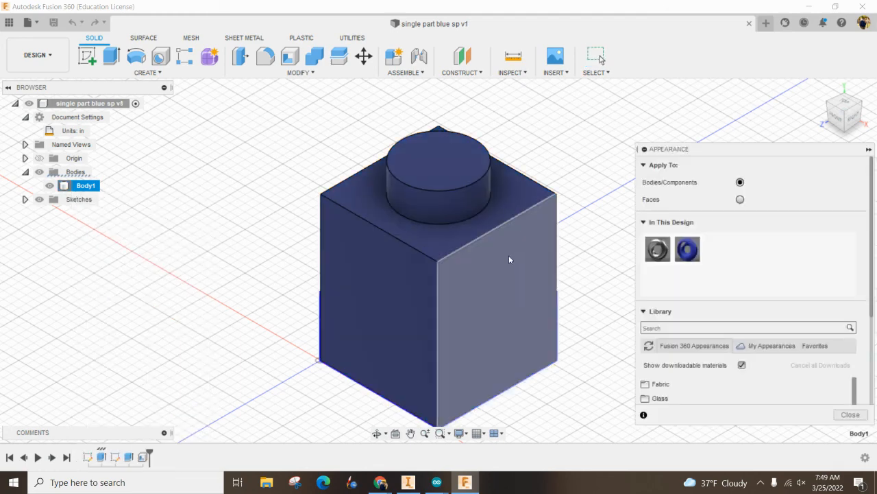
pyautogui.click(662, 328)
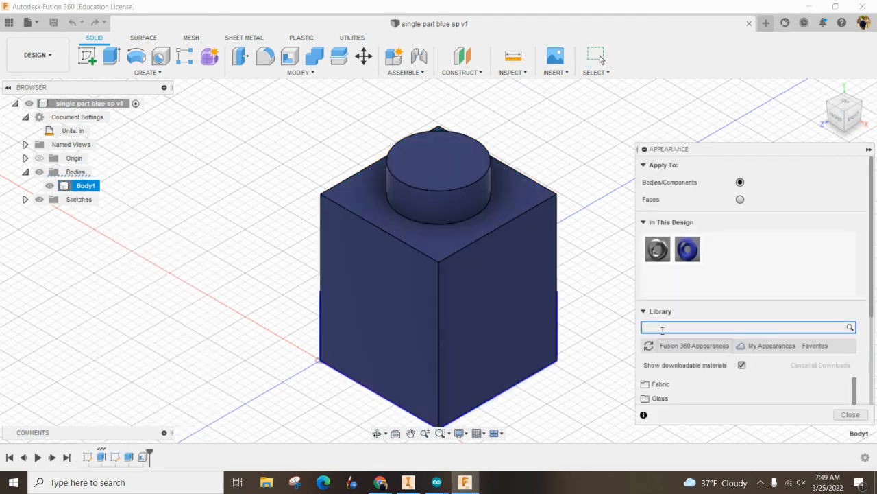
pyautogui.write('yellow plastic')
pyautogui.press('Return')
pyautogui.scroll(-2, 665, 343)
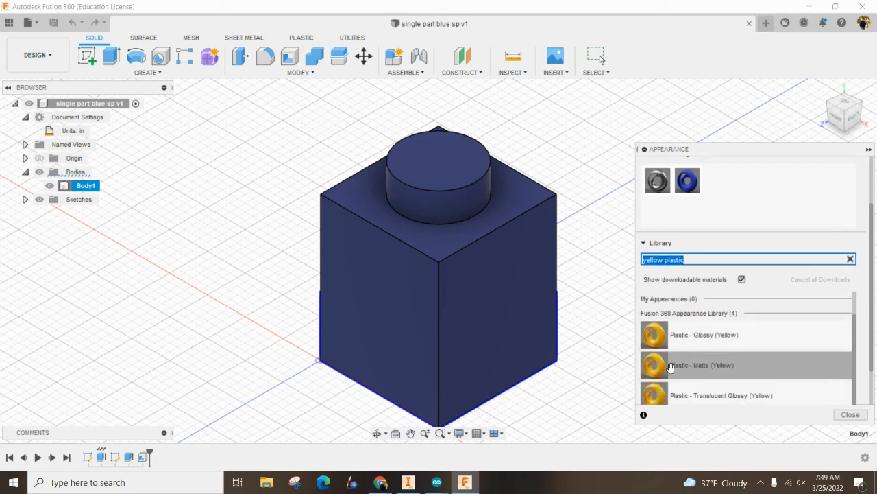
pyautogui.moveTo(672, 364); pyautogui.dragTo(438, 286)
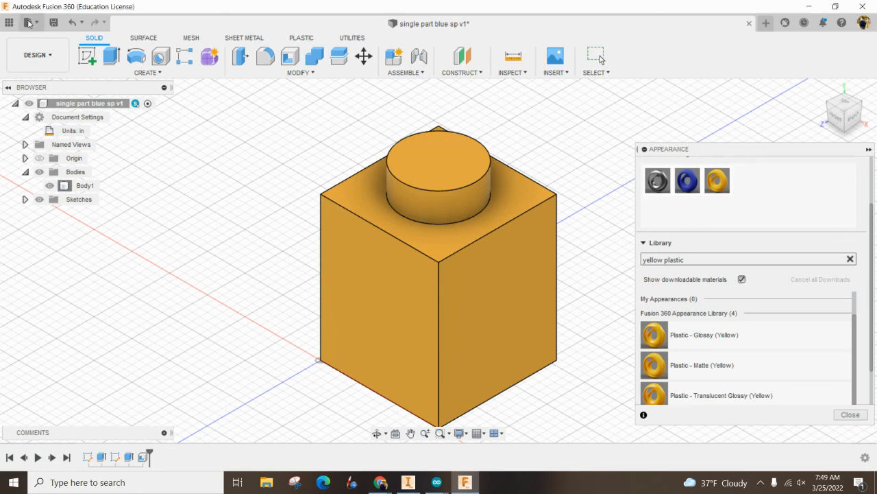
# Save a copy of the yellow brick as single part yellow sp in the LEGO project.
pyautogui.click(28, 22)
pyautogui.click(45, 153)
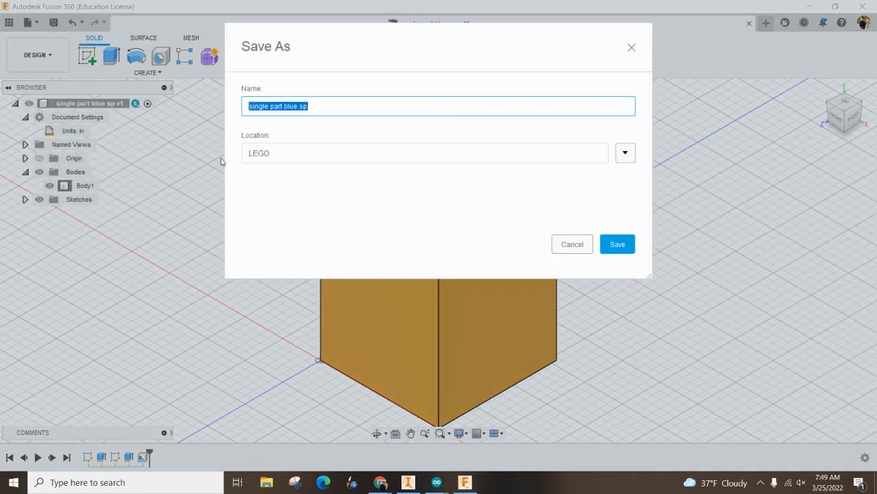
pyautogui.click(279, 106)
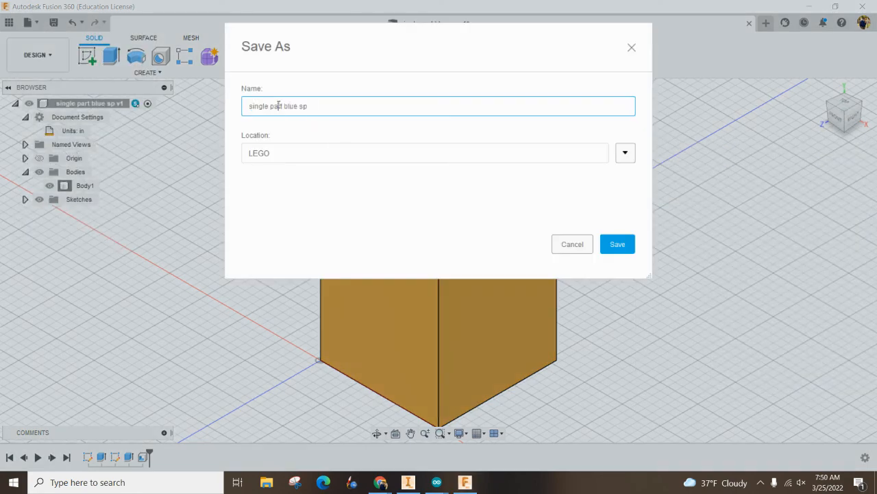
pyautogui.doubleClick(291, 106)
pyautogui.write('yellow')
pyautogui.click(603, 246)
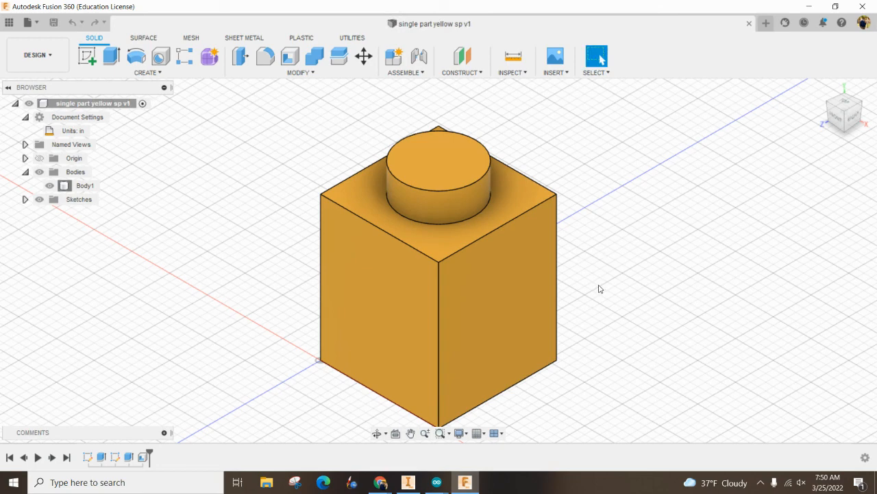
pyautogui.click(460, 203)
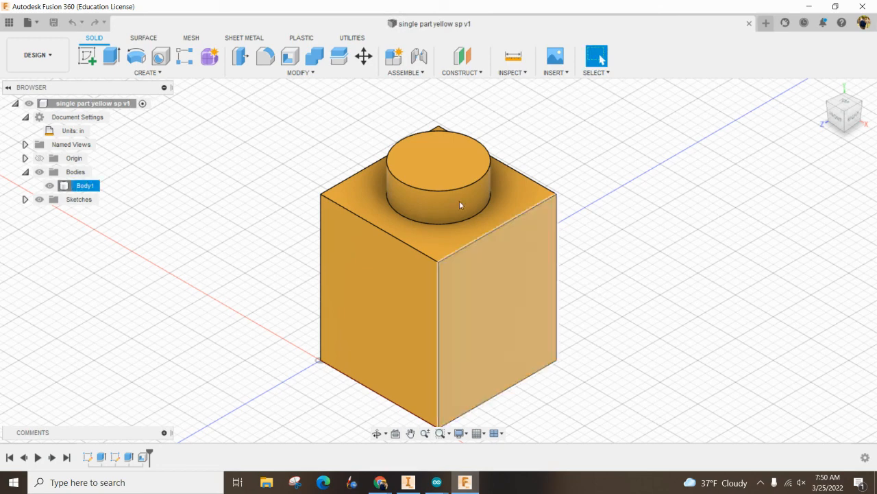